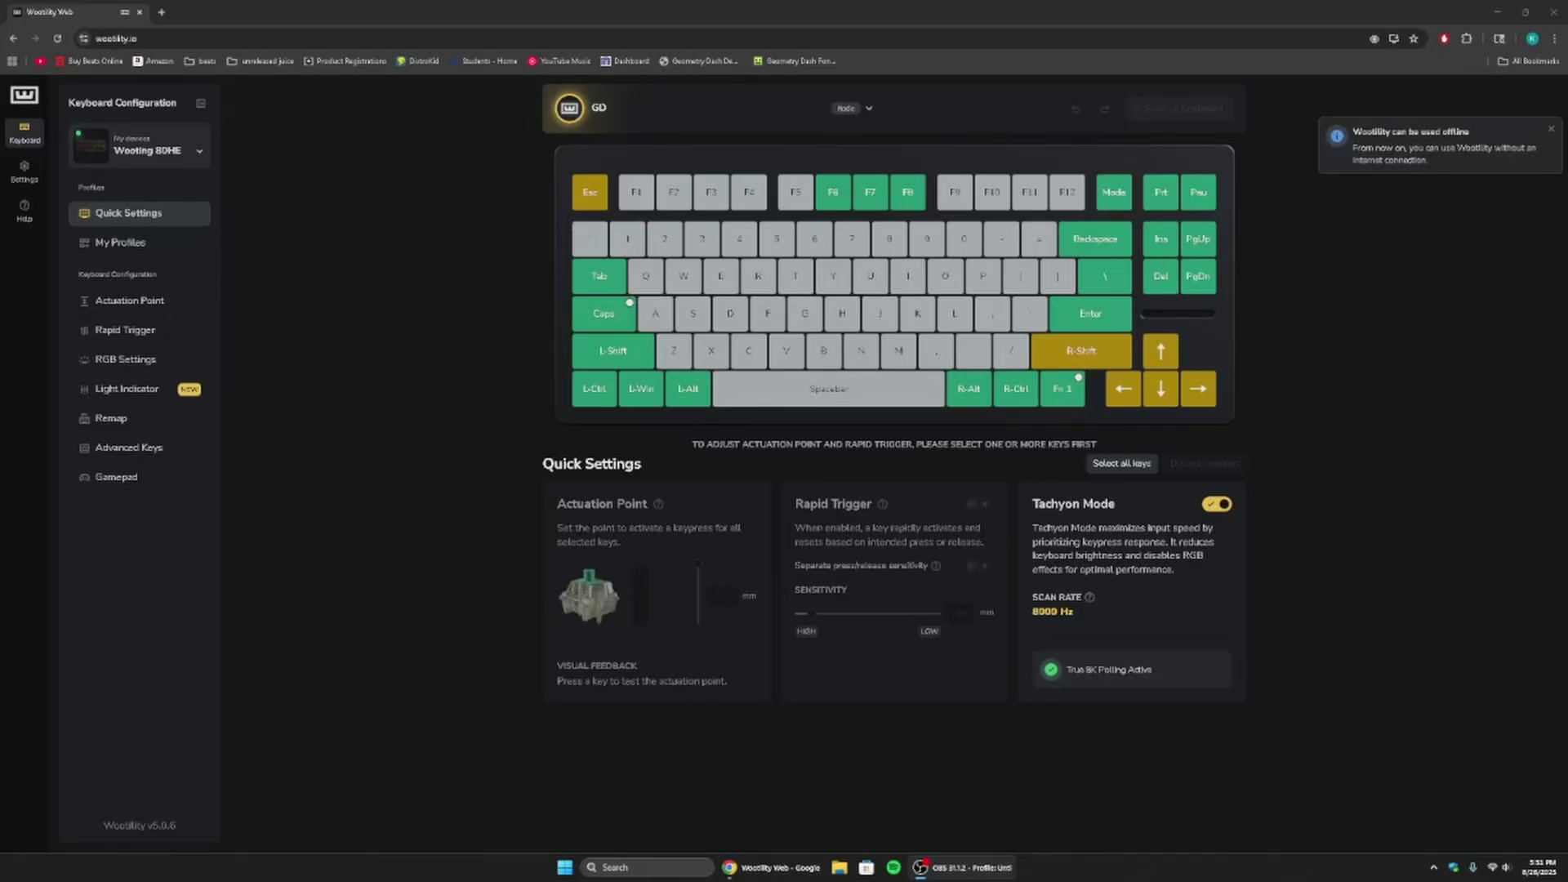
Dismiss the offline notification and test the Up and Down arrow keys.
left_click(1551, 128)
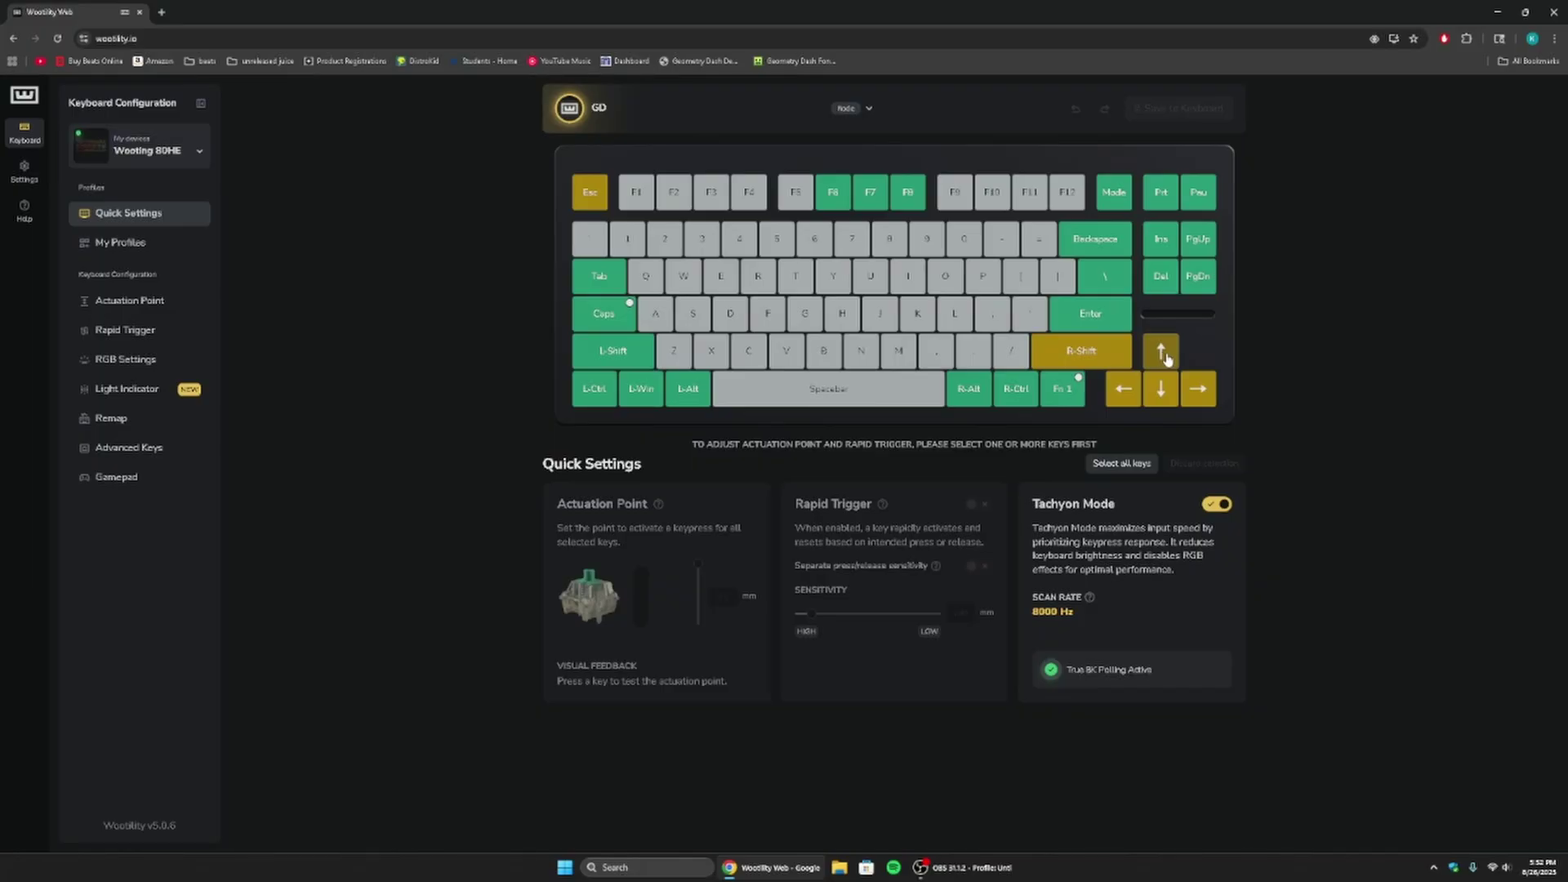
key("Up")
key("Up")
key("Up")
key("Up")
key("Up")
key("Up")
key("Down")
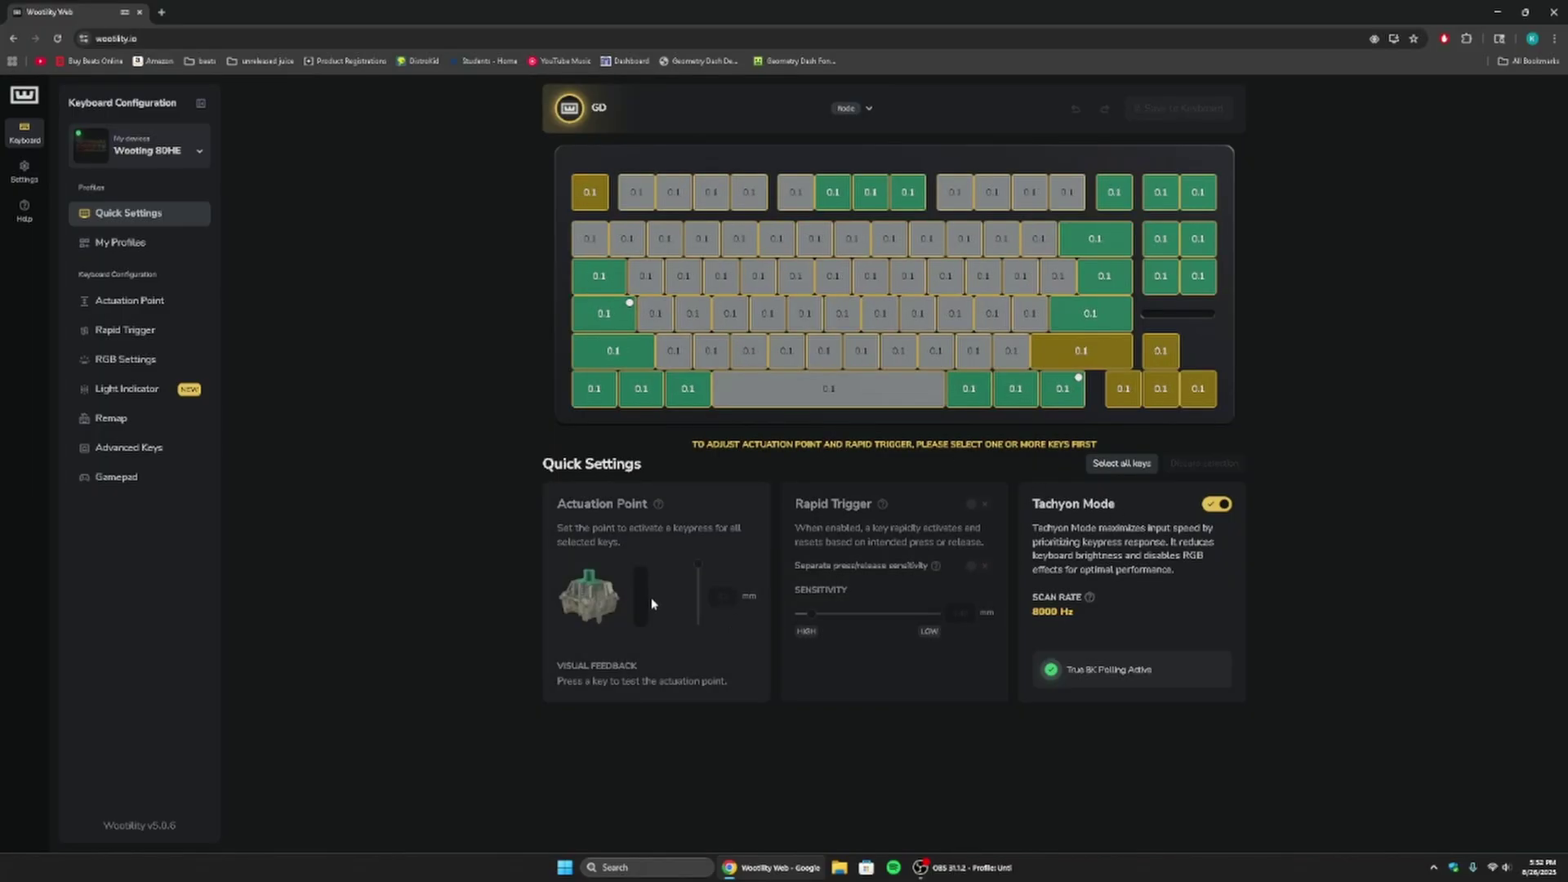
Start a new blank Custom Profile from the profile list and name it 'geometry dash 1'.
left_click(824, 124)
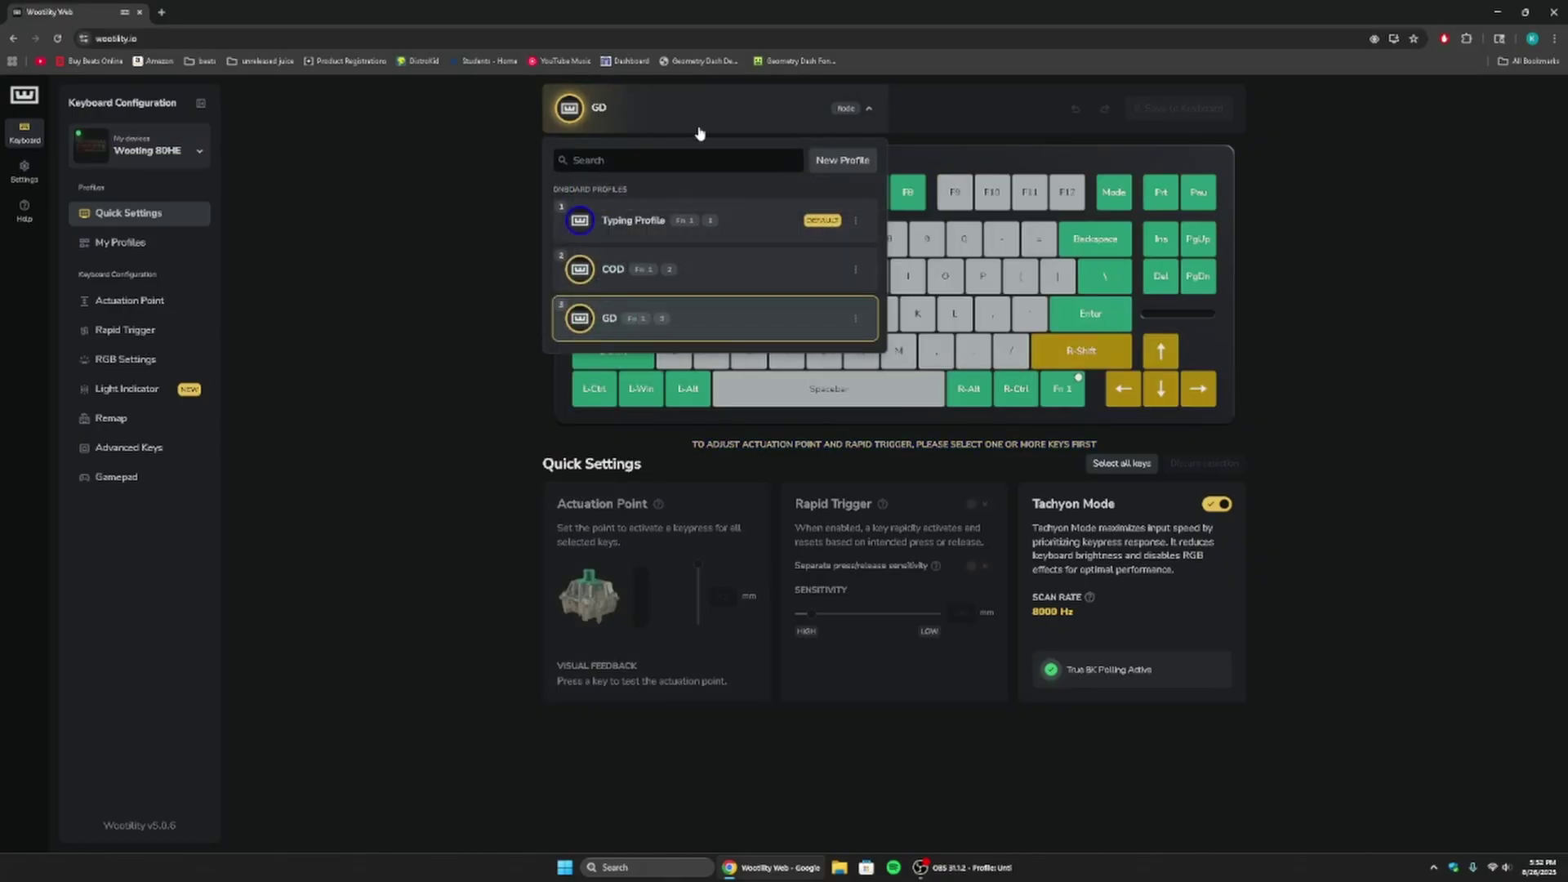
left_click(840, 160)
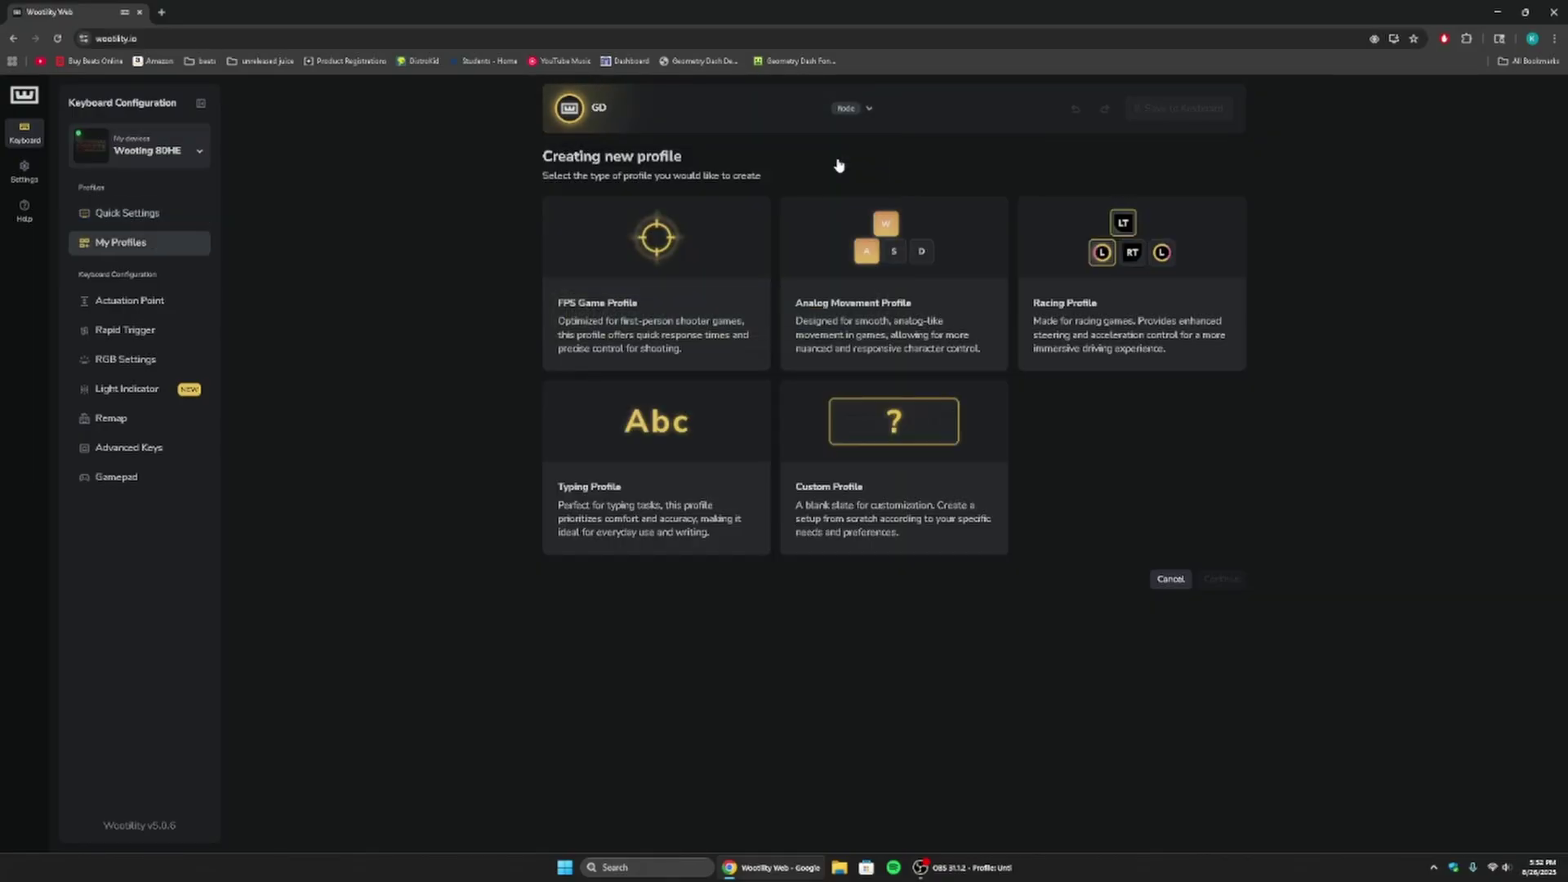
left_click(884, 444)
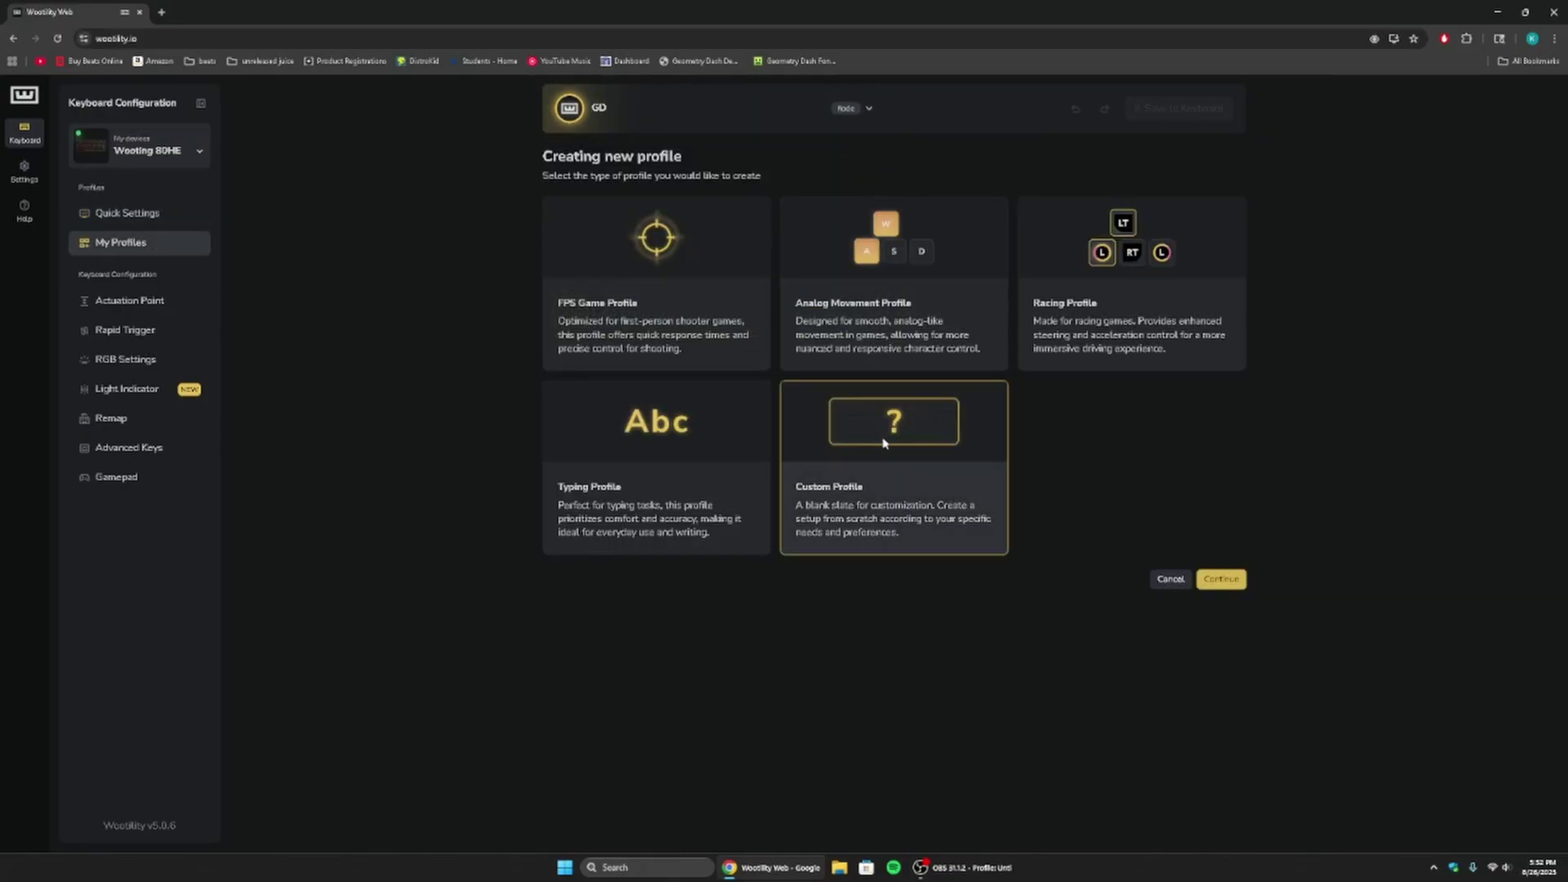
left_click(1220, 579)
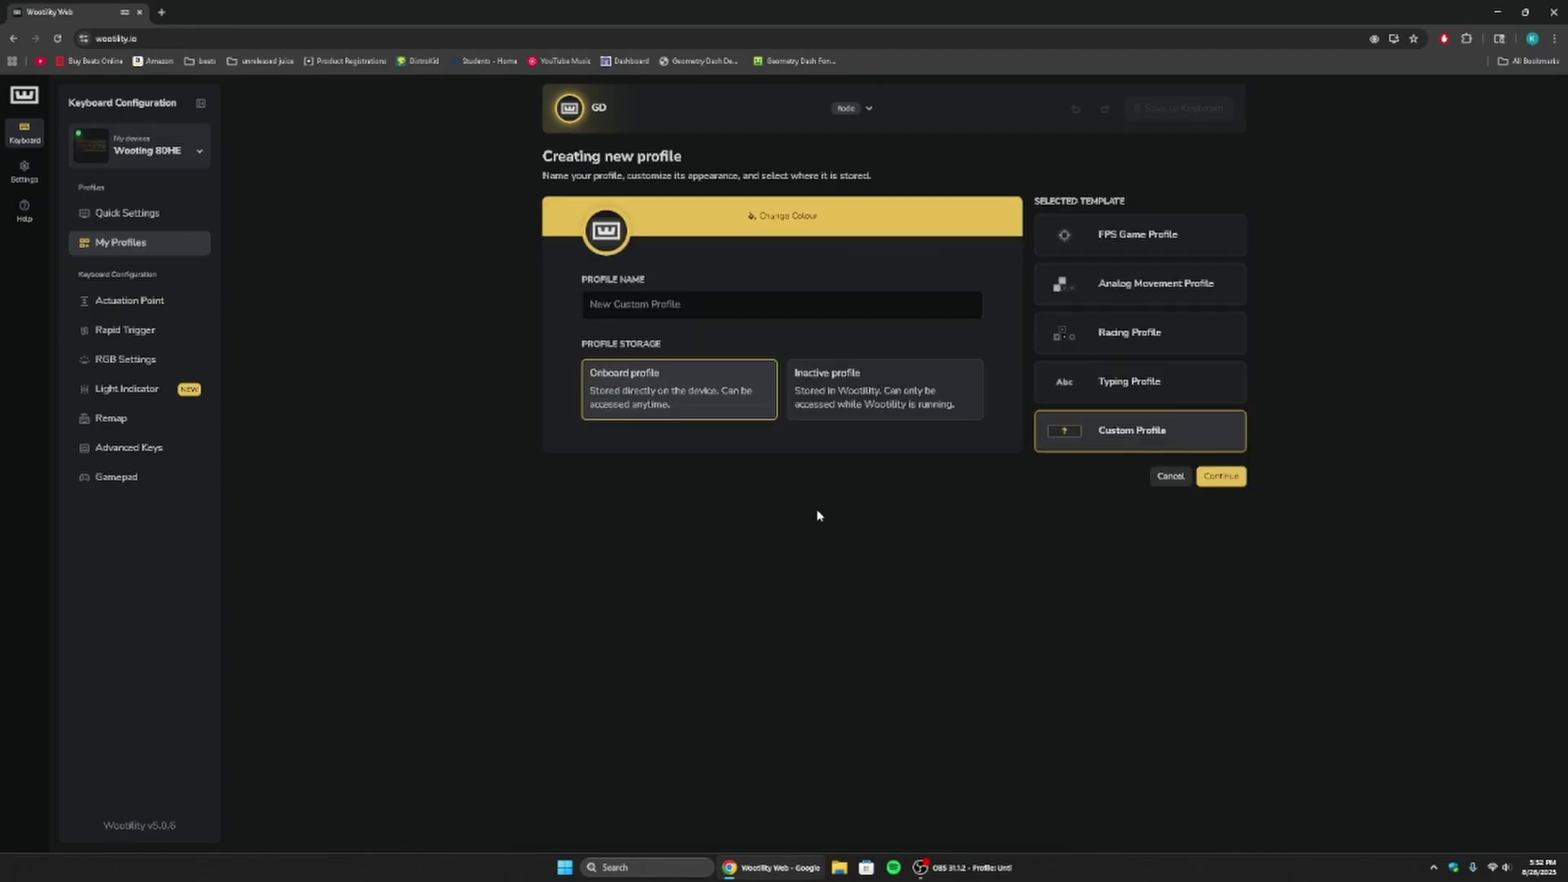
left_click(722, 309)
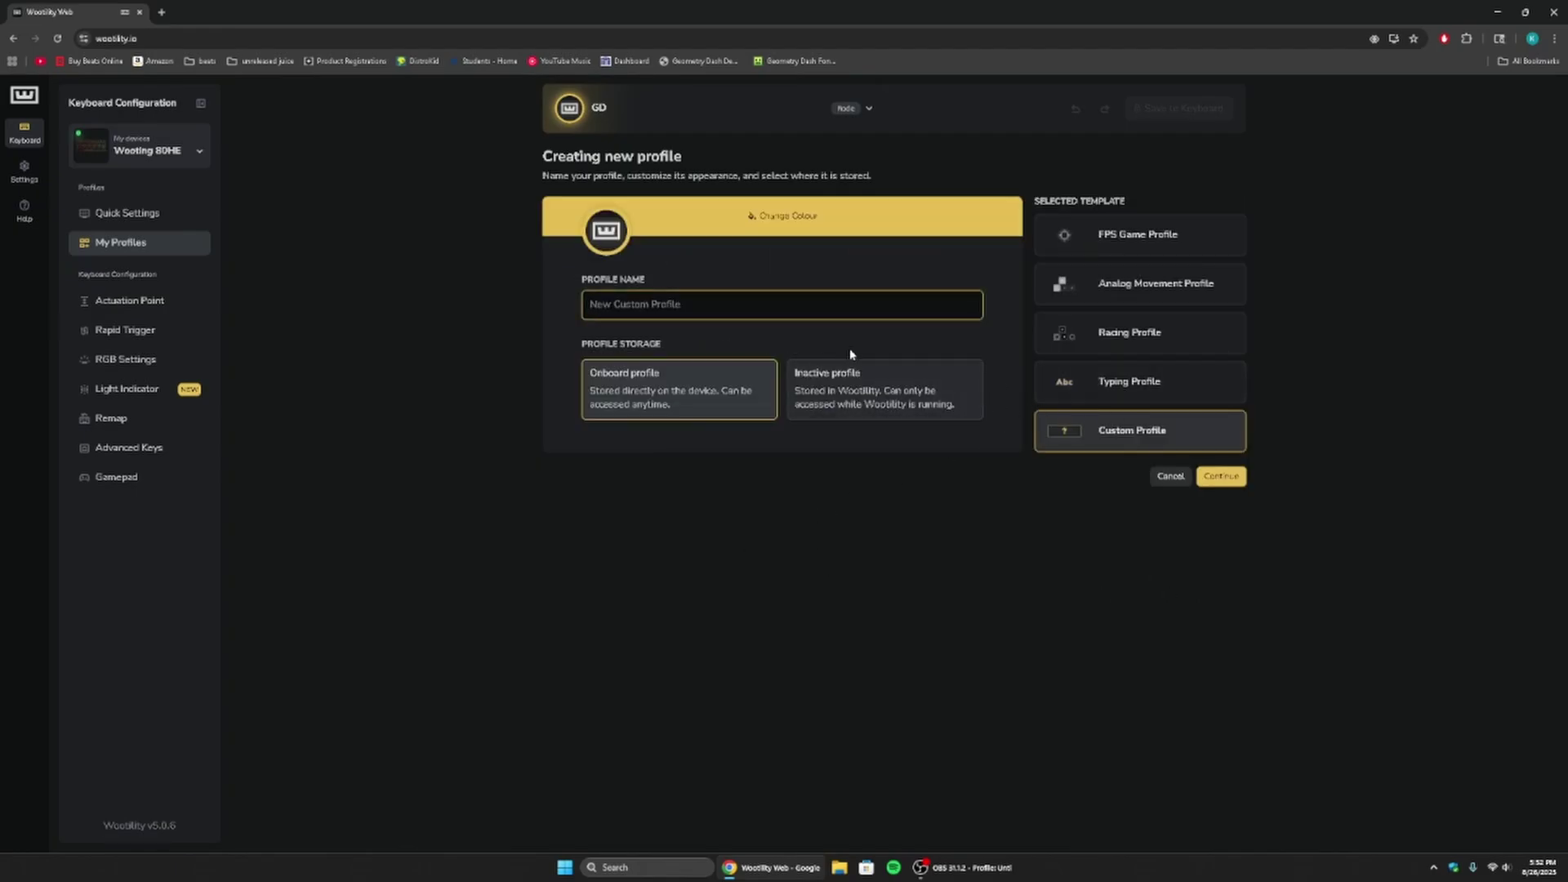
type("geometry dash 1 1")
left_click(1210, 482)
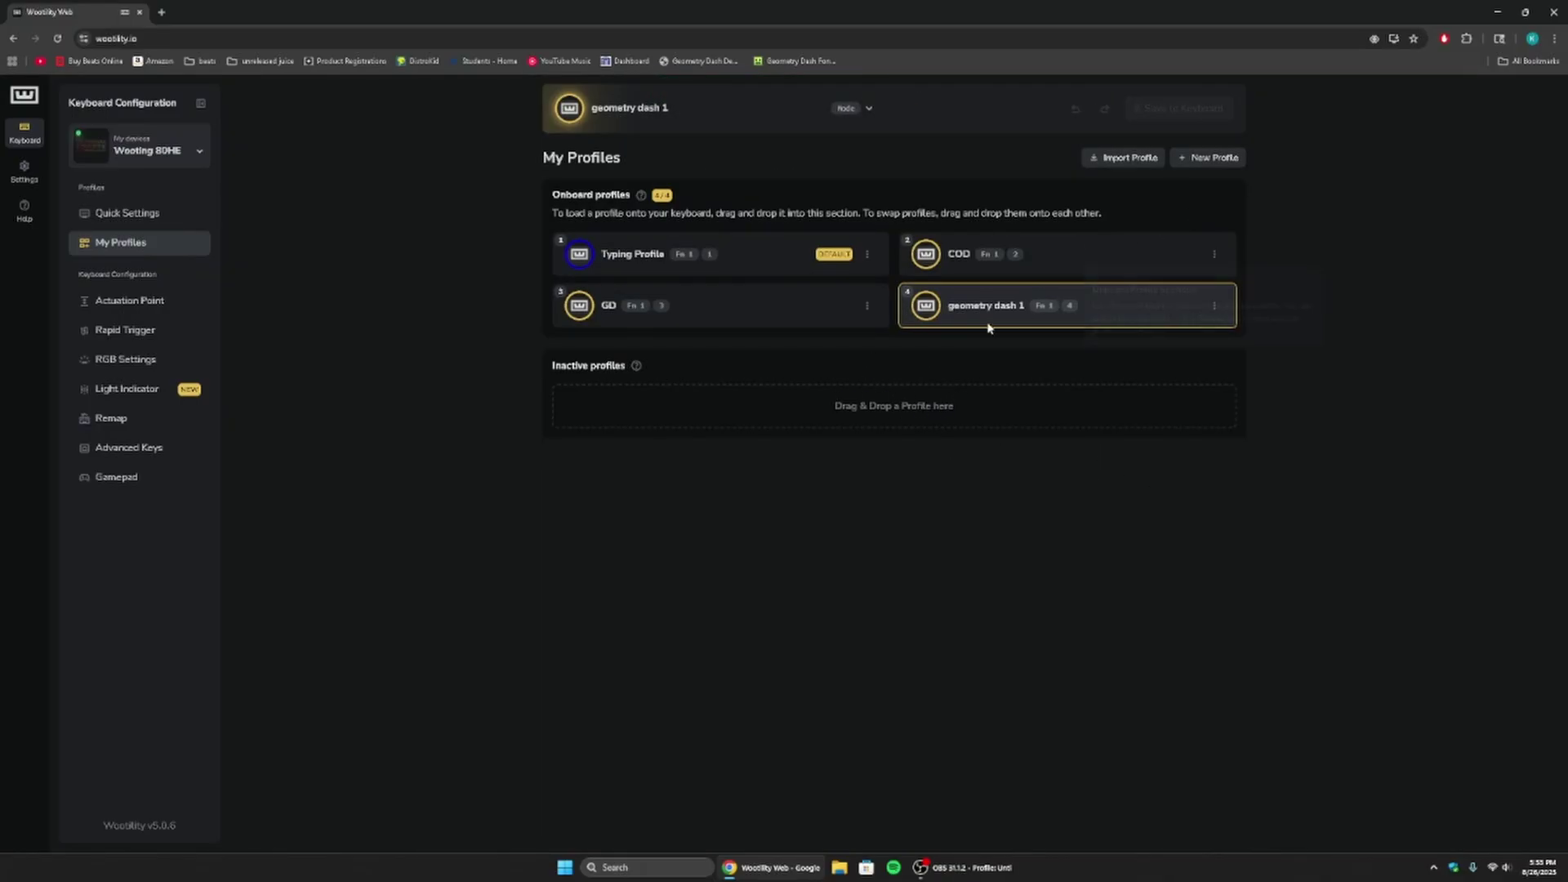
Cancel the Edit Profile dialog unchanged, then switch on Tachyon Mode in Quick Settings for 8000 Hz.
left_click(1215, 305)
left_click(1209, 338)
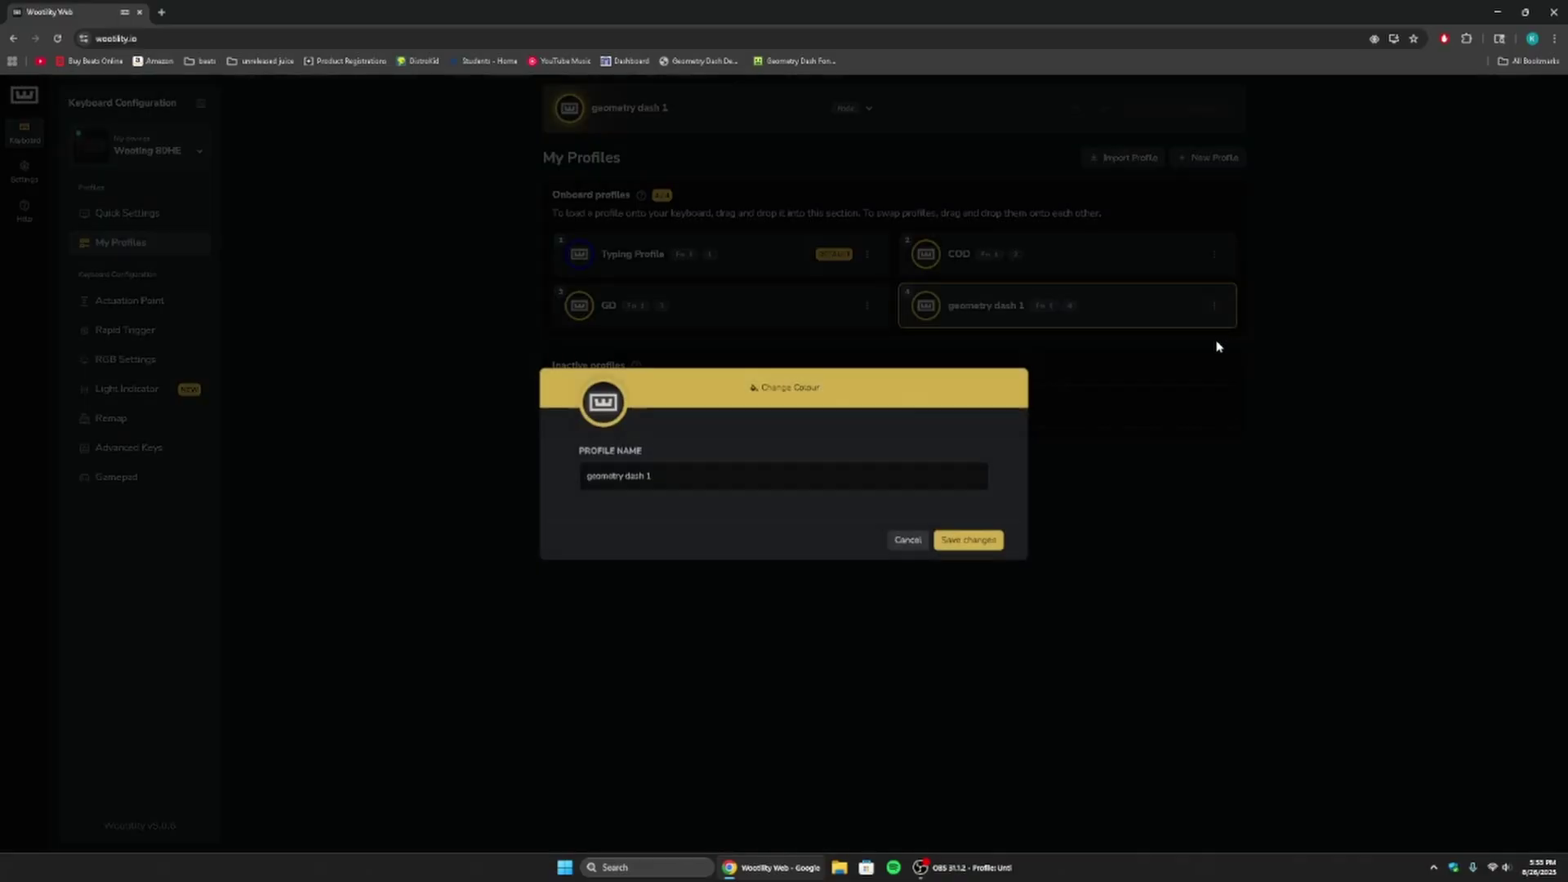
left_click(911, 541)
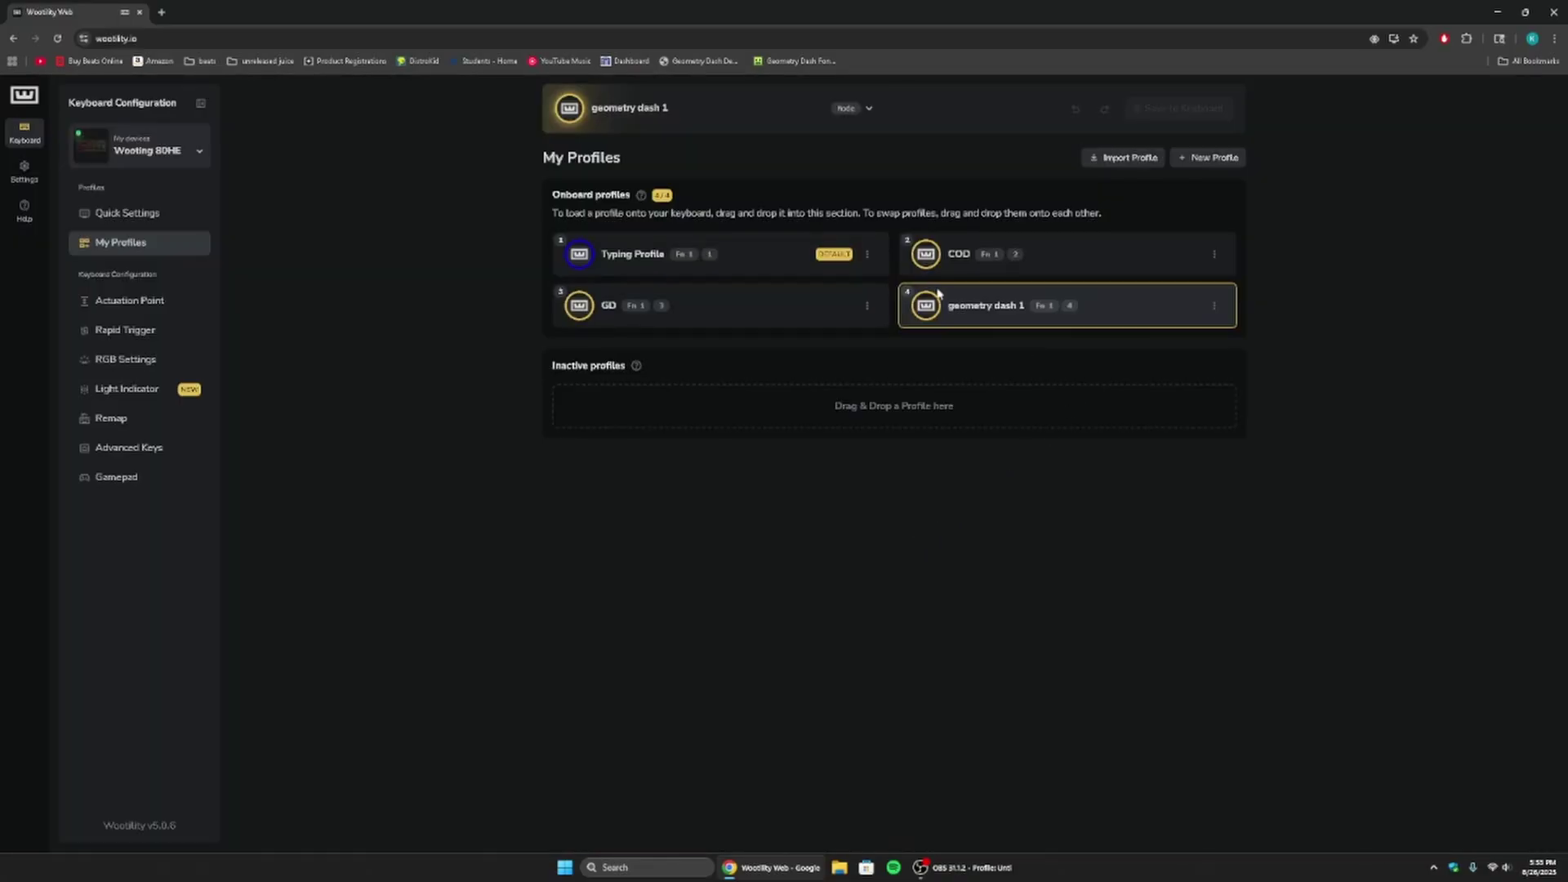
left_click(115, 212)
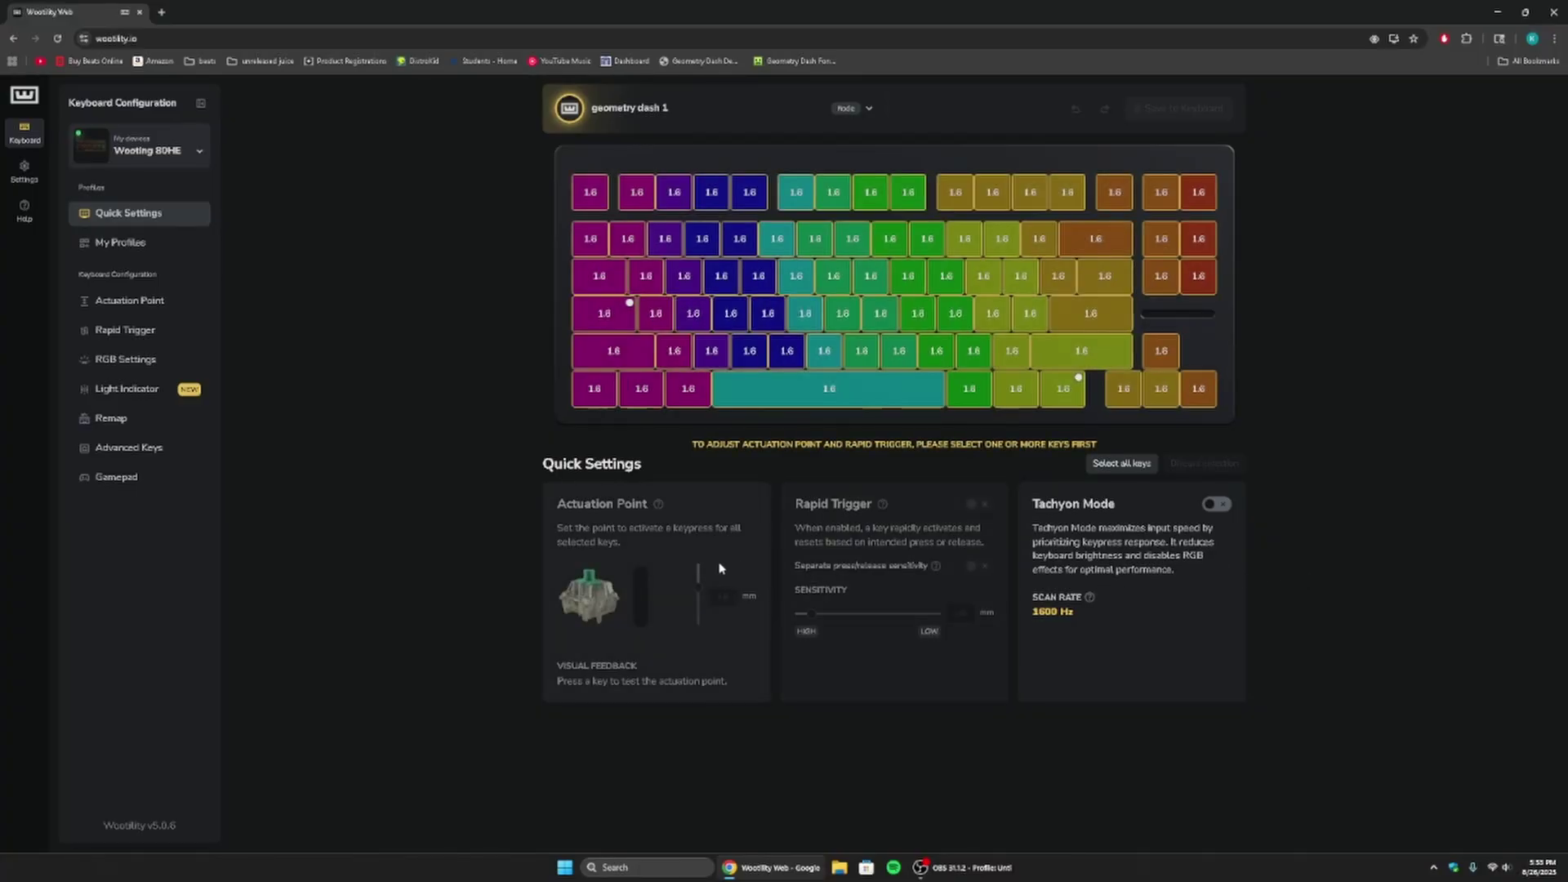
left_click(1215, 506)
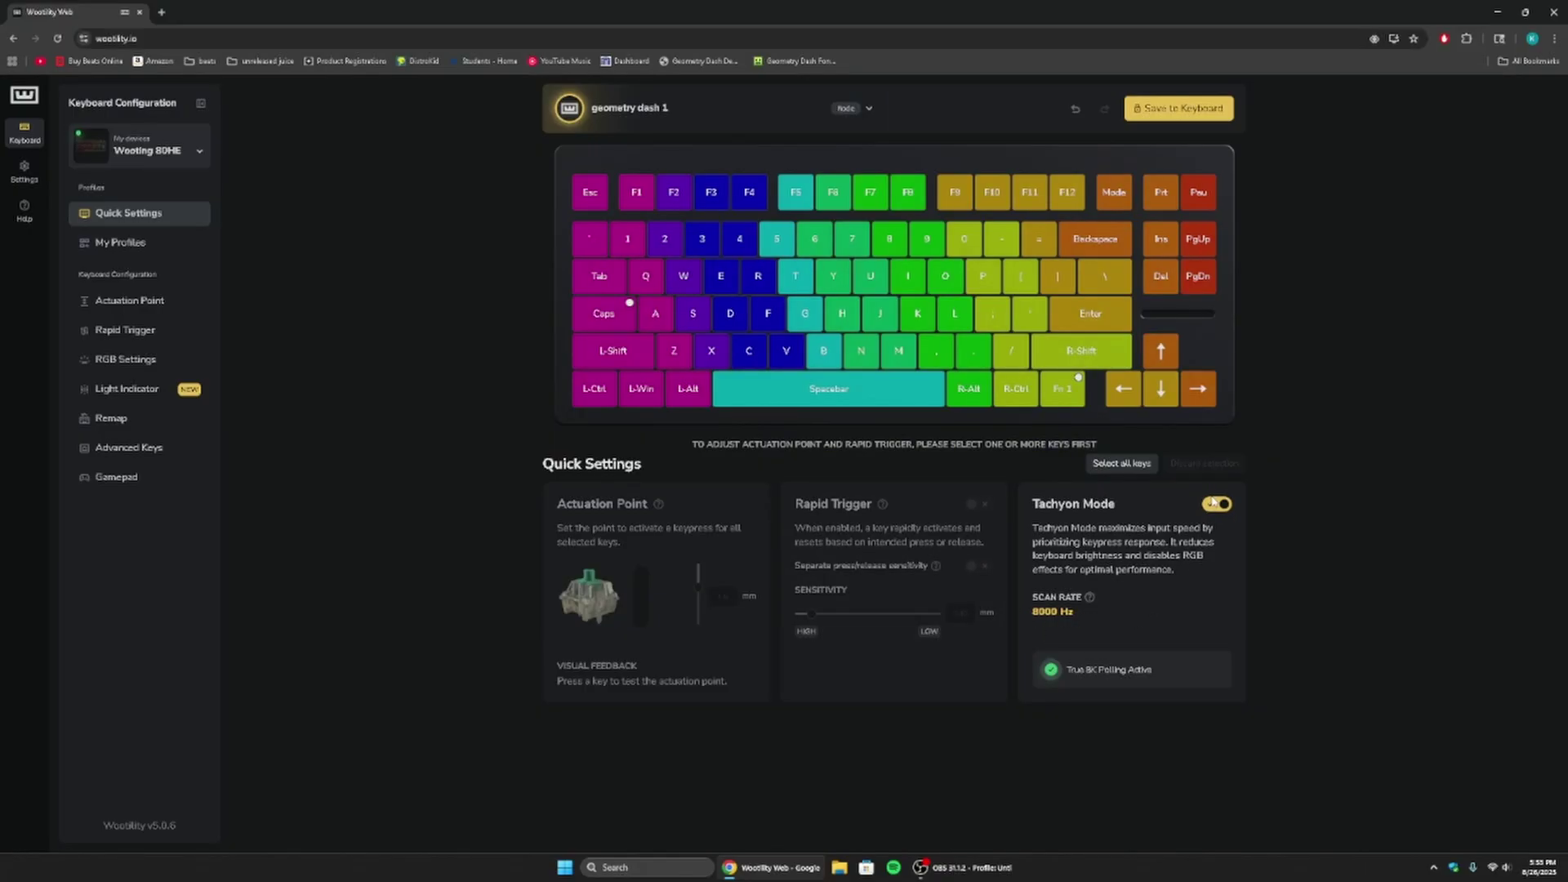
Select all keys and drag their actuation point to 0.1 mm.
left_click(1174, 364)
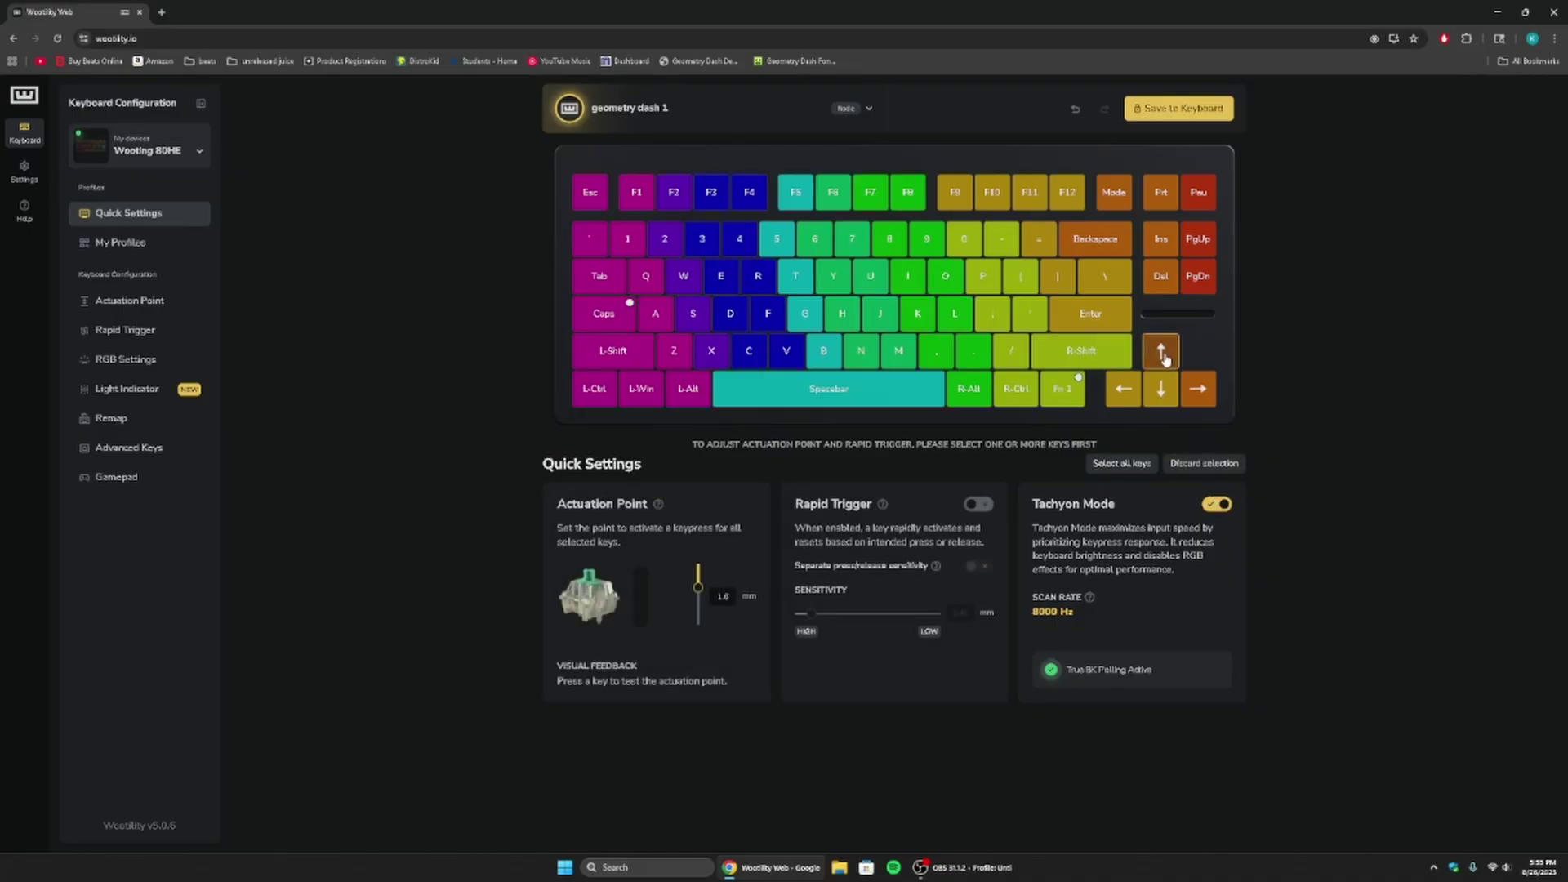
left_click(1053, 359)
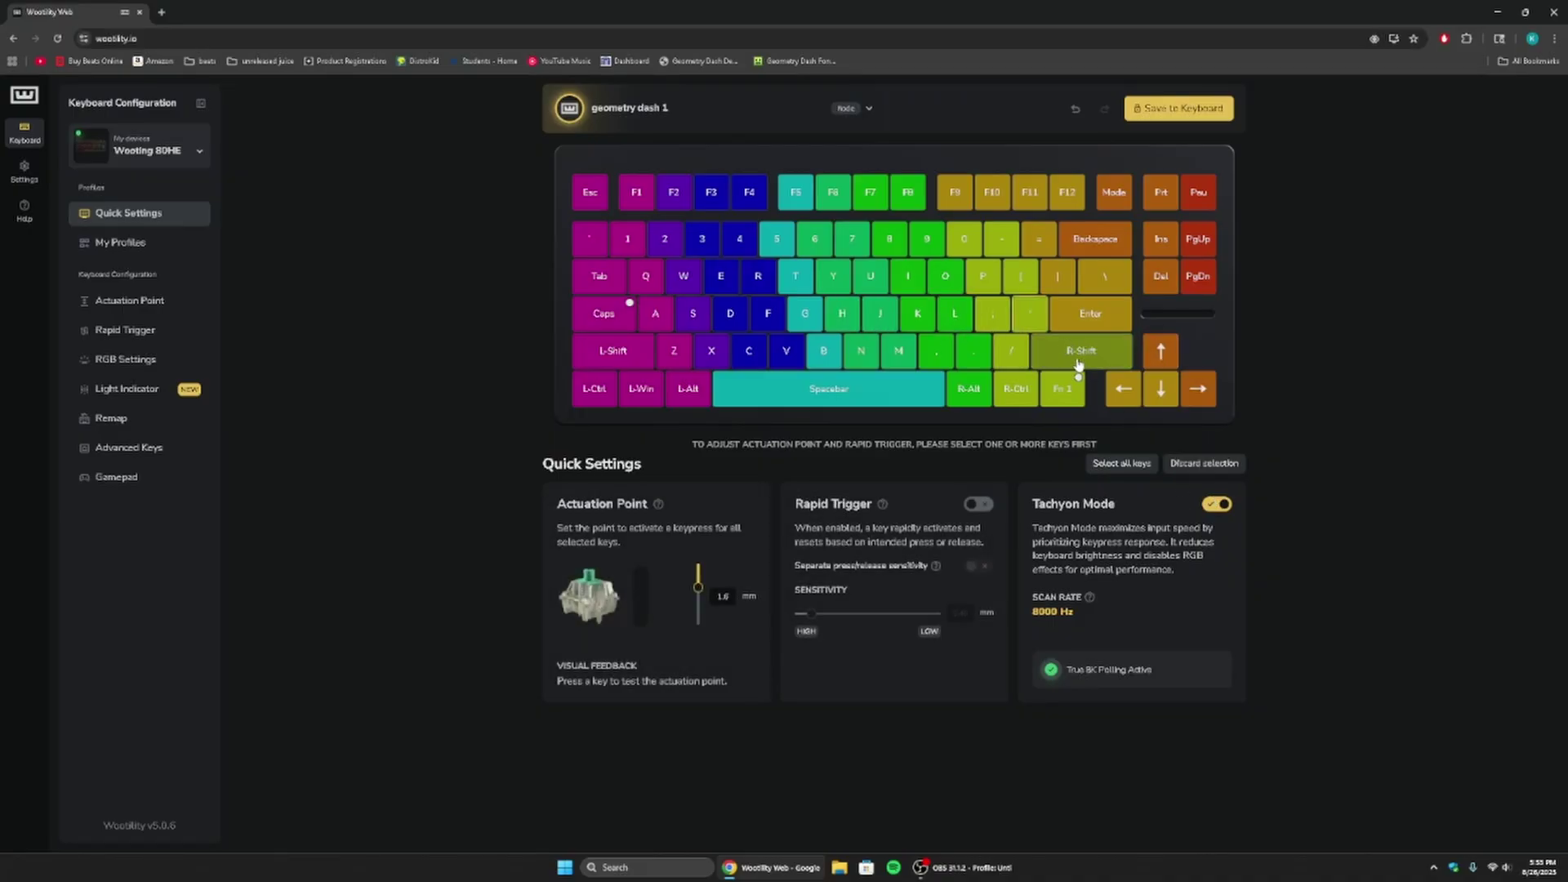
left_click(1106, 462)
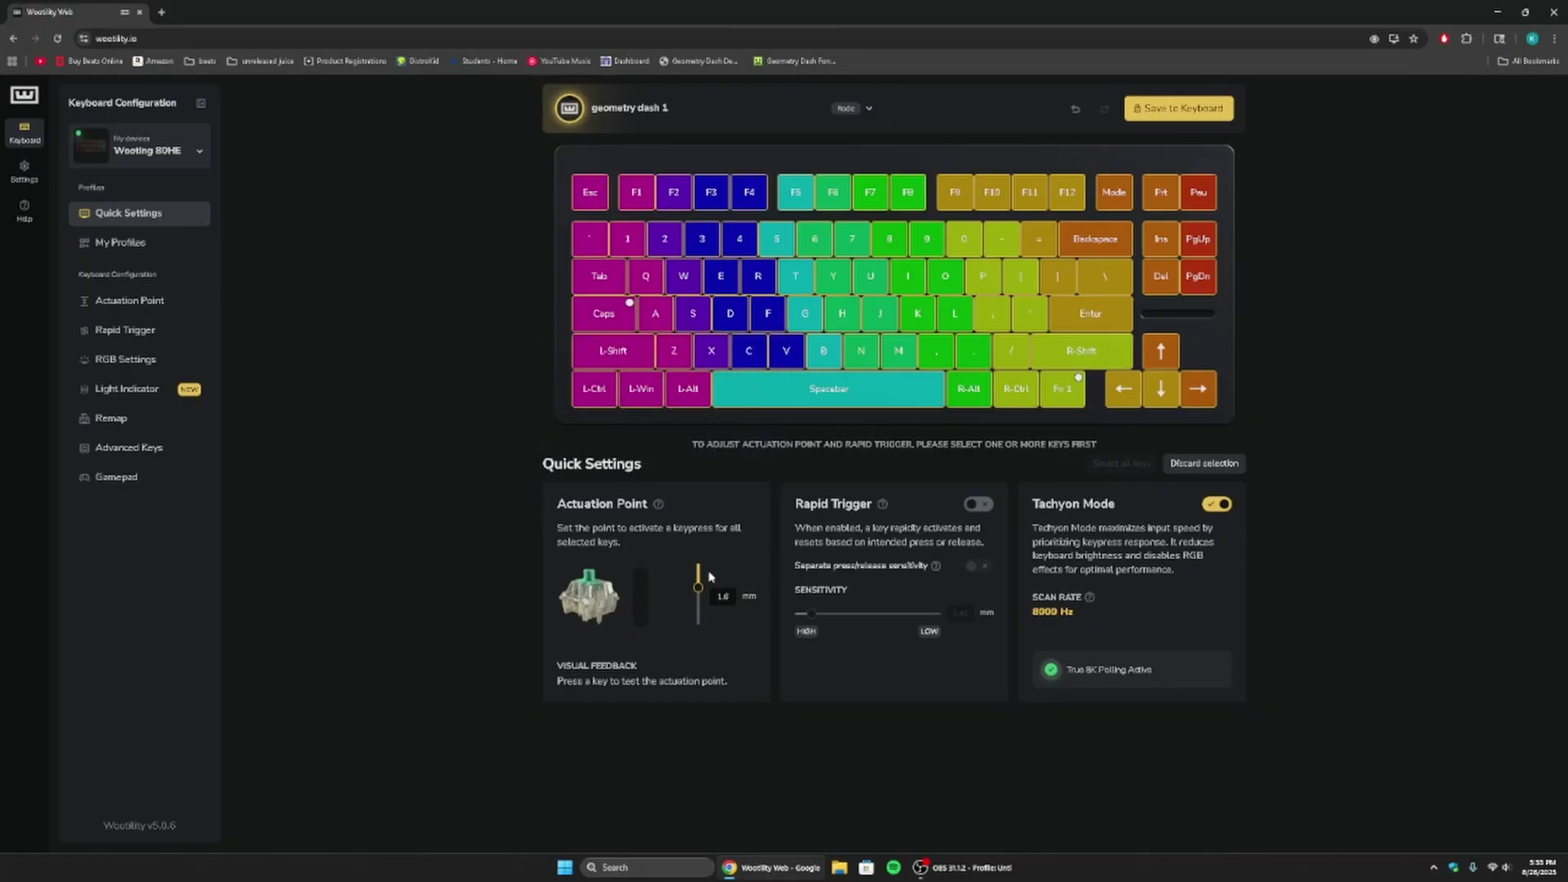
left_click_drag(697, 591, 697, 566)
Select all keys except the down arrow and adjust their actuation to 1.1 mm.
left_click(1151, 355)
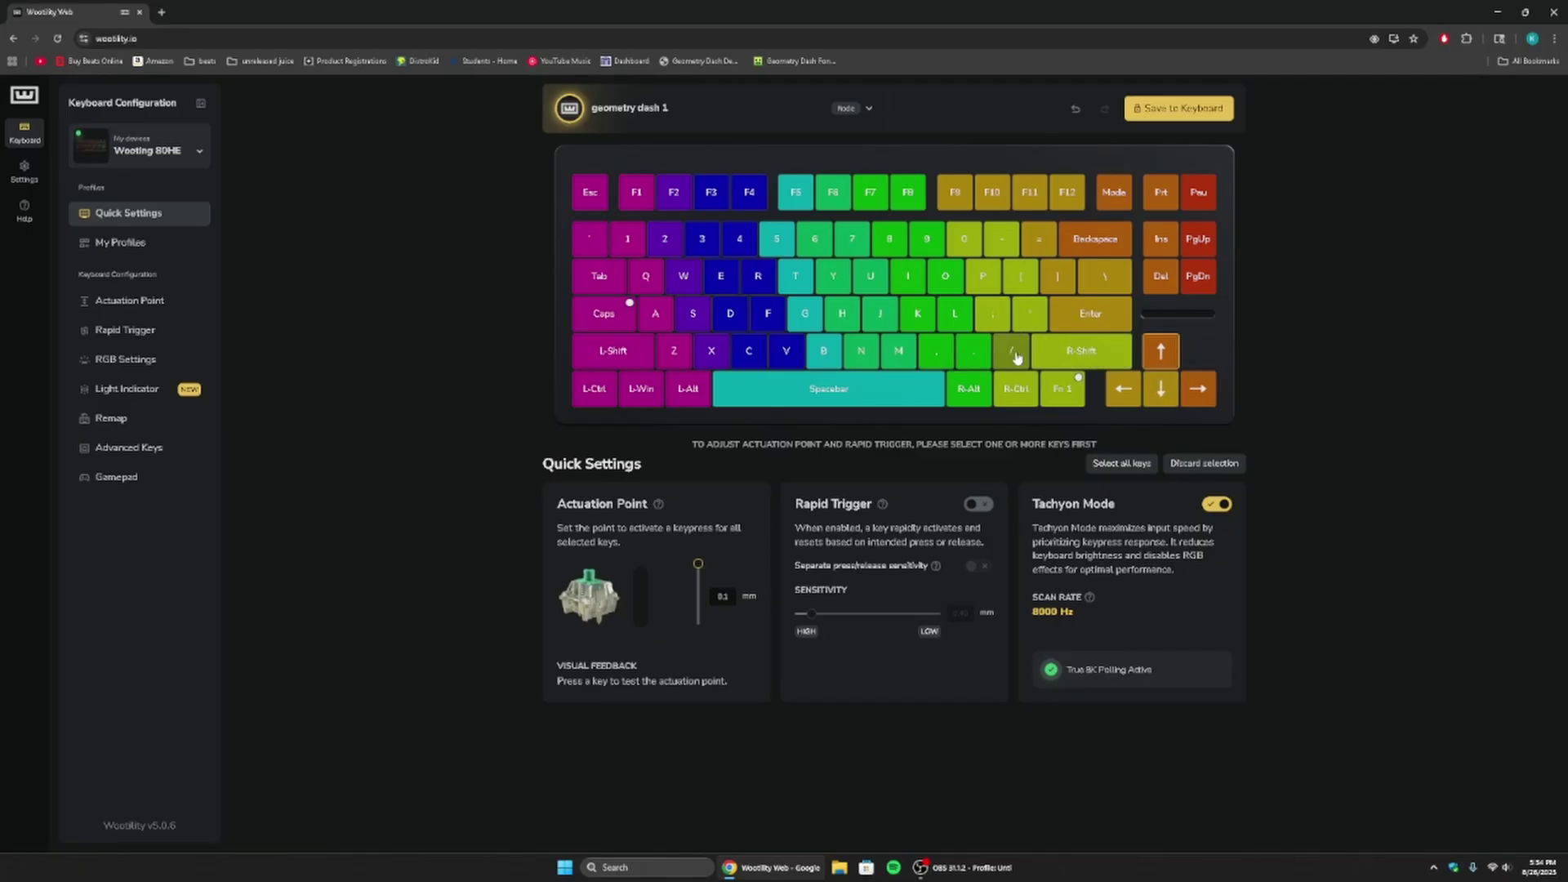
left_click(1124, 463)
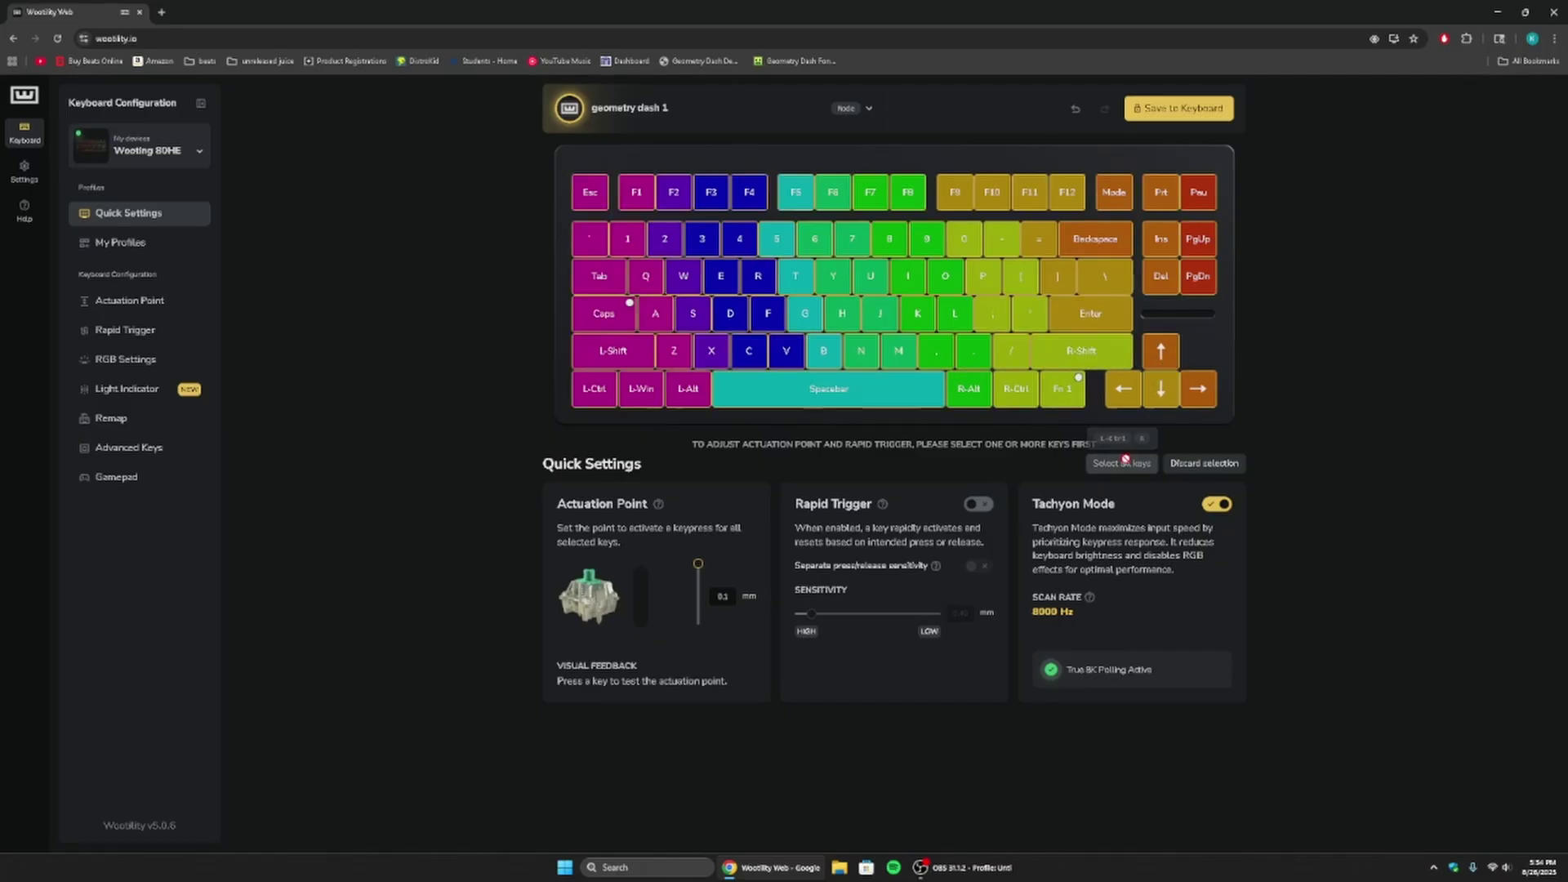
left_click(1155, 398)
left_click_drag(710, 576, 710, 580)
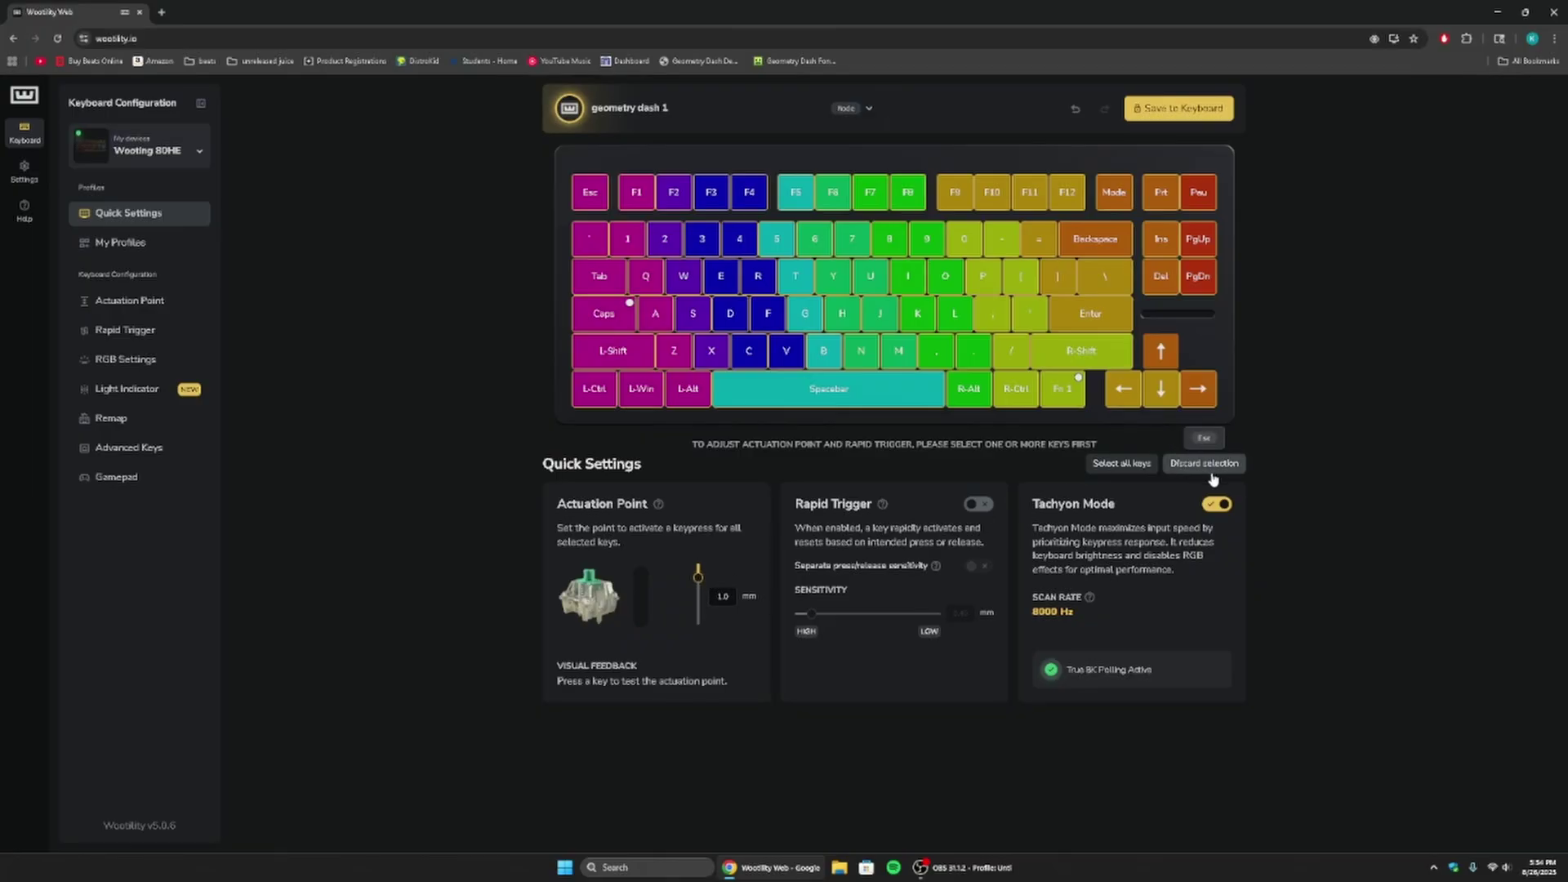
Clear the key selection after checking the up-arrow key's actuation.
key("Escape")
left_click(1160, 351)
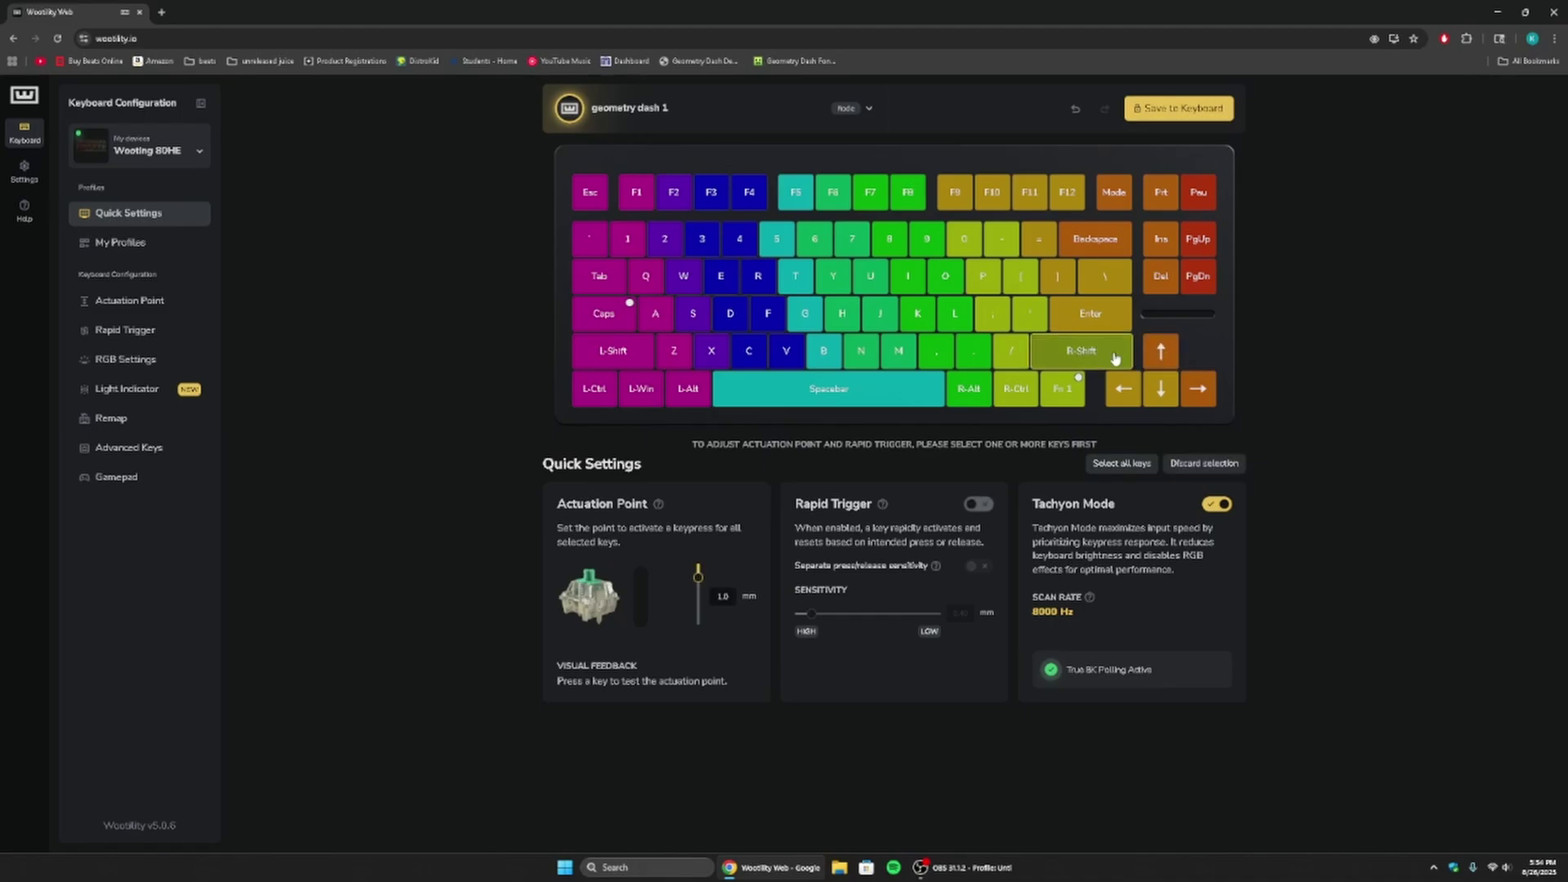
key("Escape")
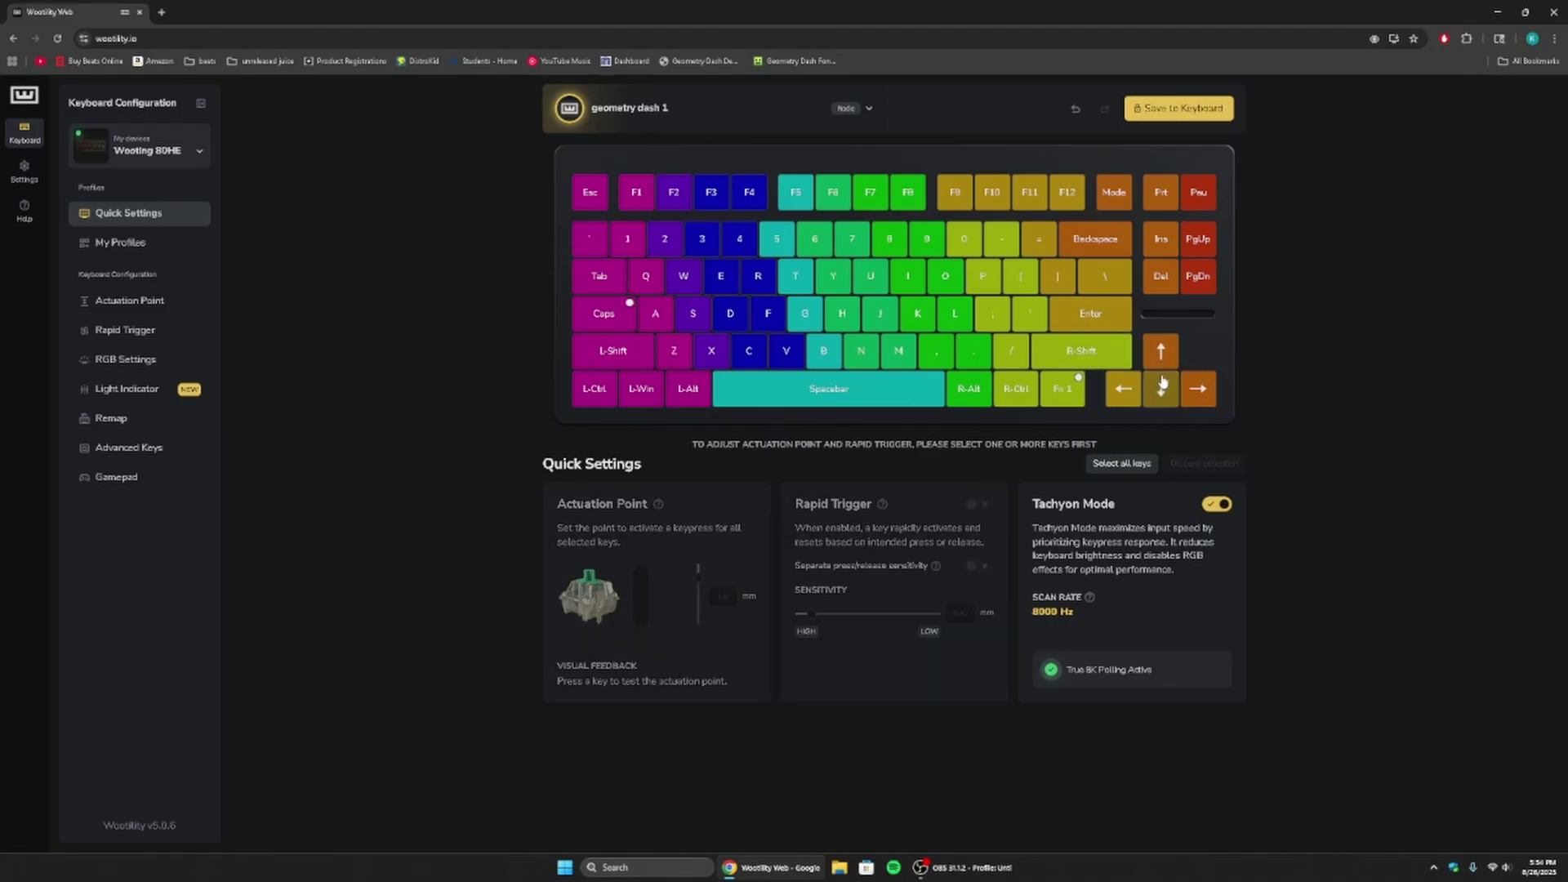
Select all keys, enable Rapid Trigger, and set sensitivity to 0.15 mm.
left_click(1160, 352)
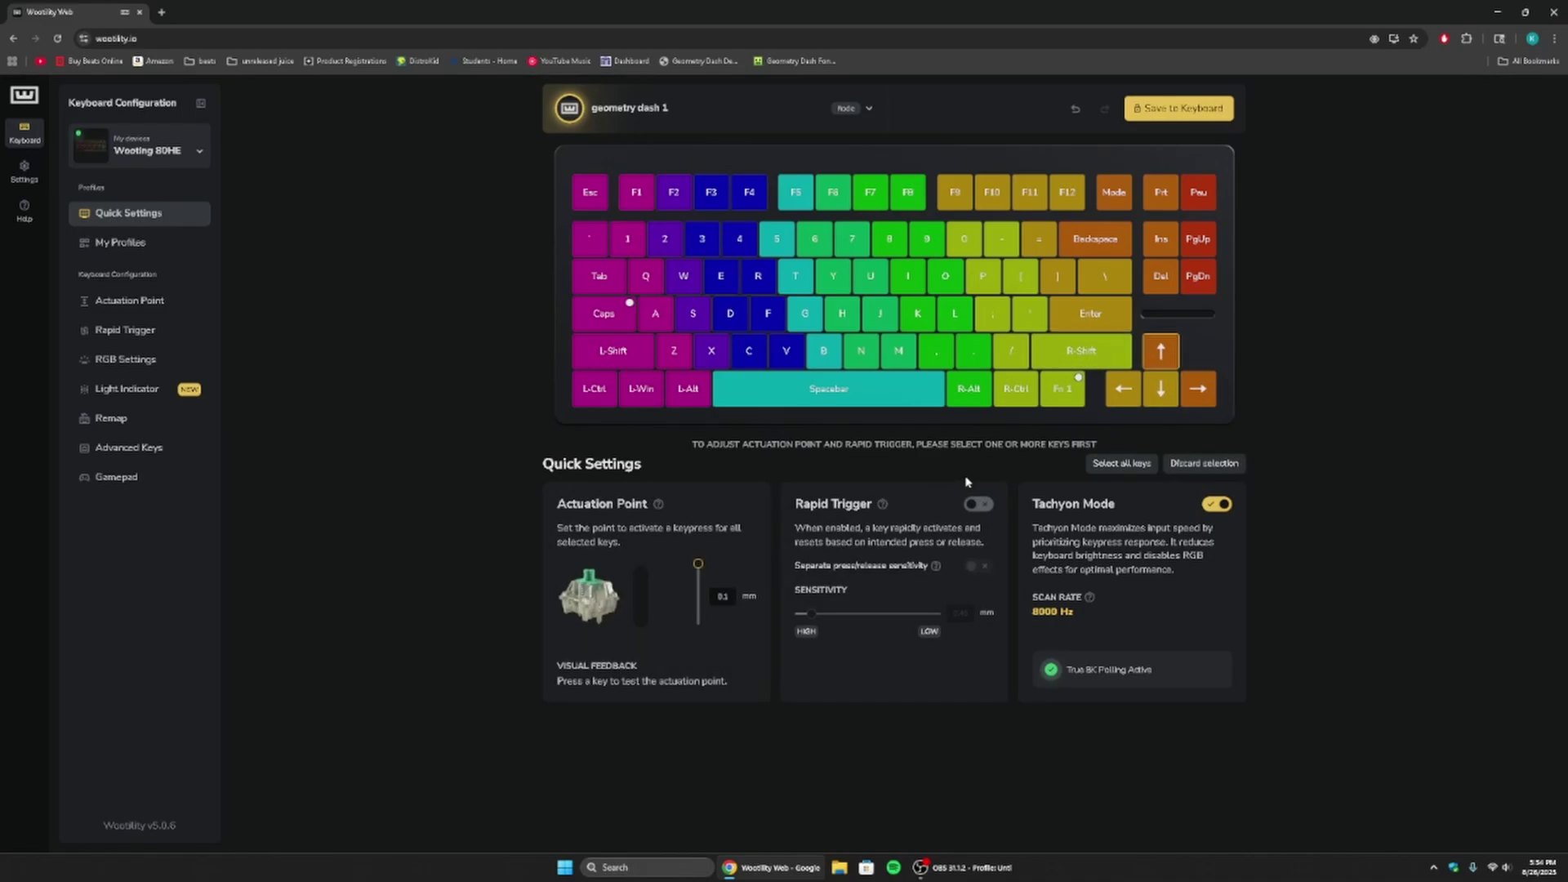
left_click(1121, 463)
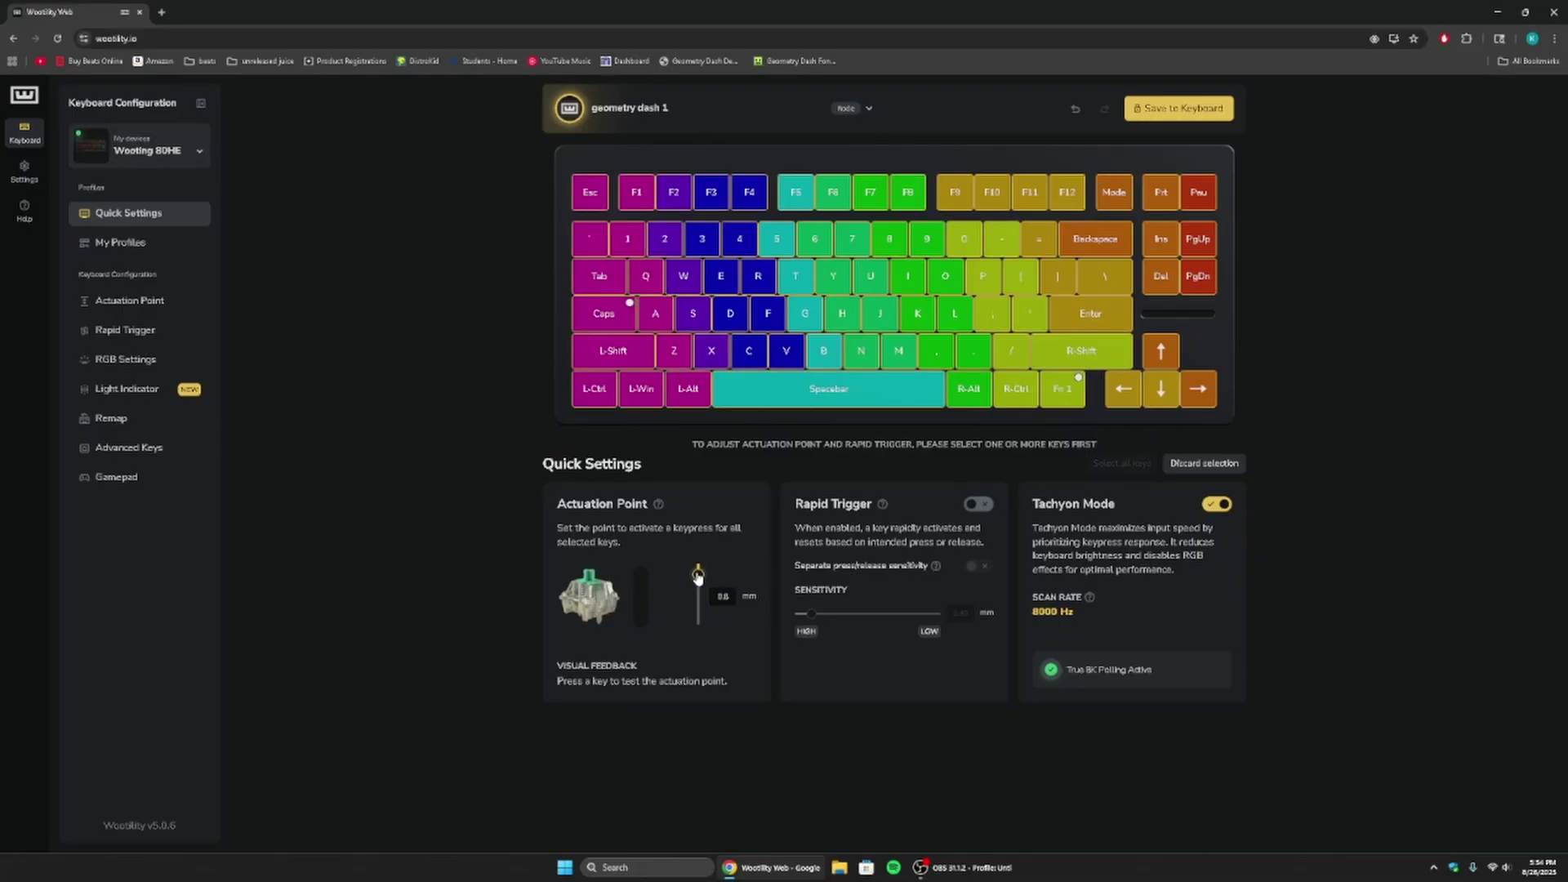
left_click(976, 505)
left_click_drag(811, 613, 795, 613)
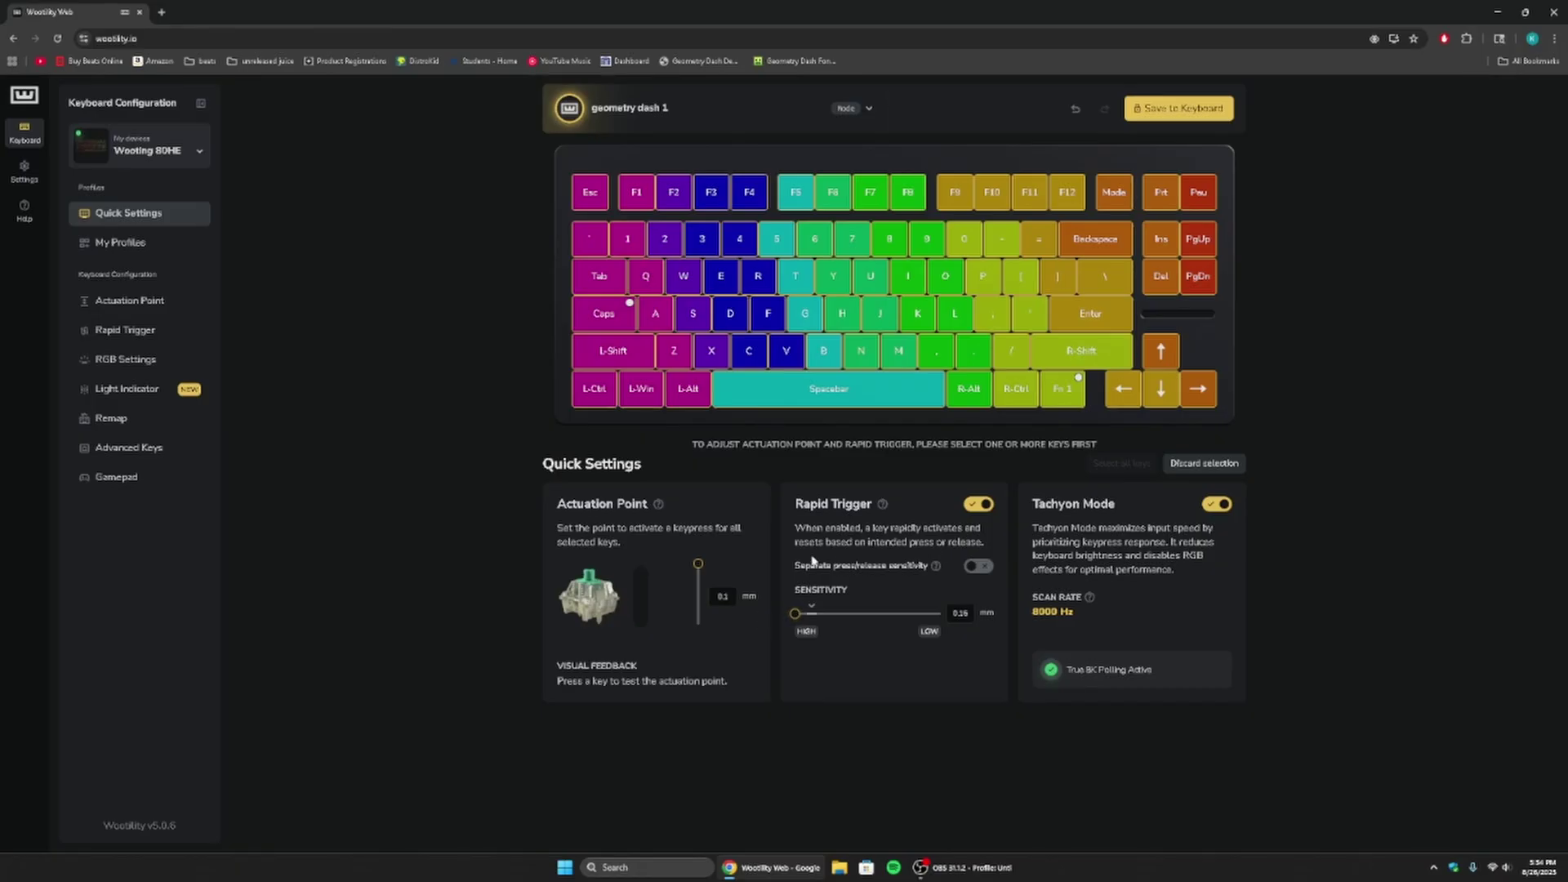
Try separate press/release sensitivity with release at 0.15 mm, then revert to one shared sensitivity.
left_click(966, 564)
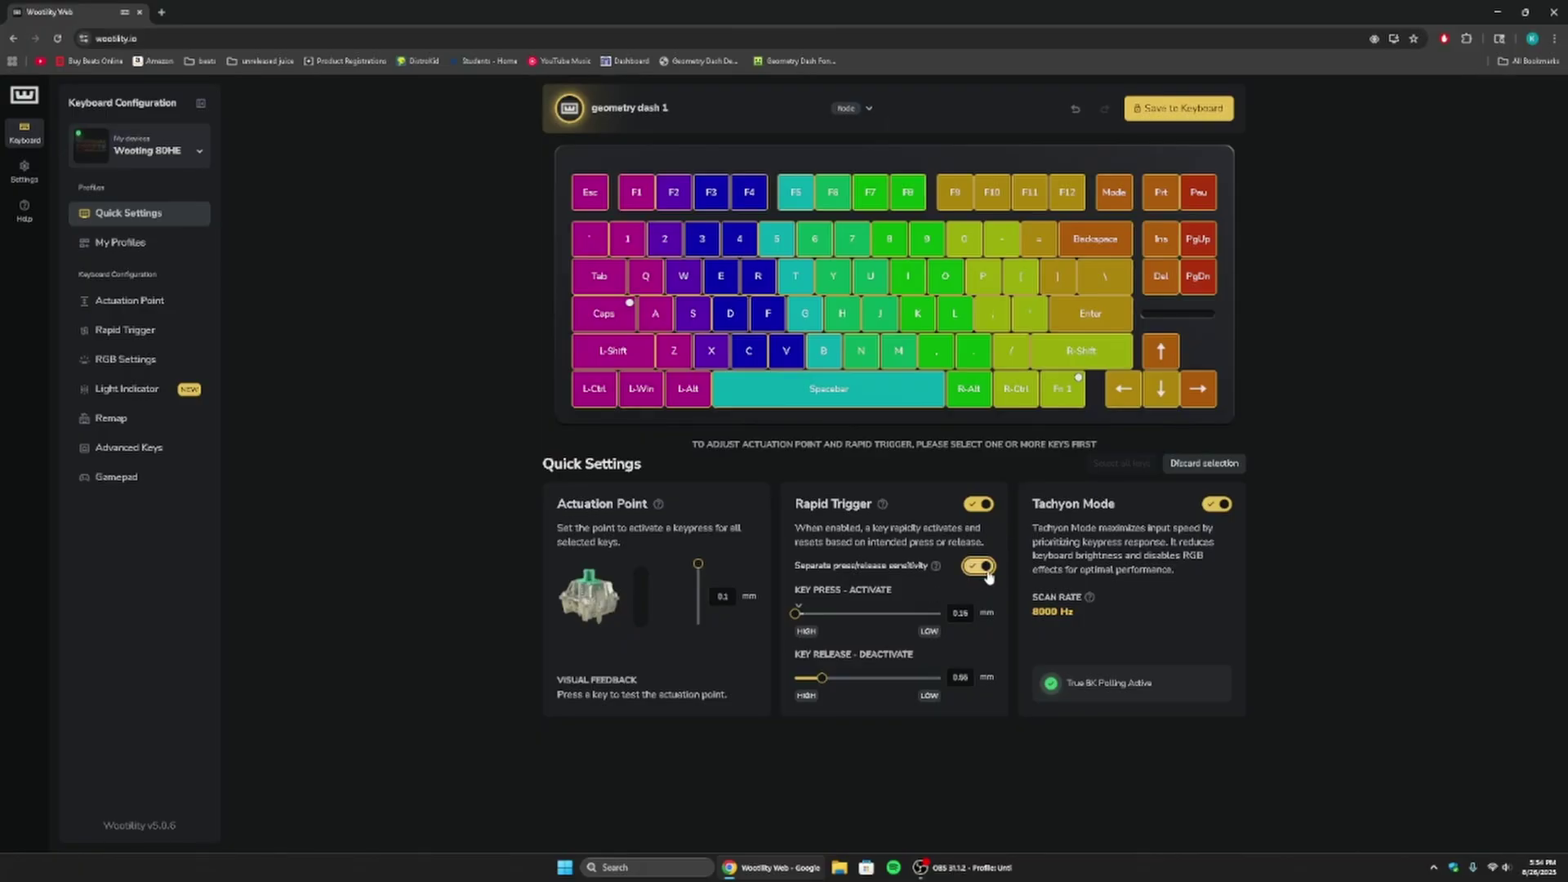
left_click_drag(821, 677, 923, 690)
left_click(979, 566)
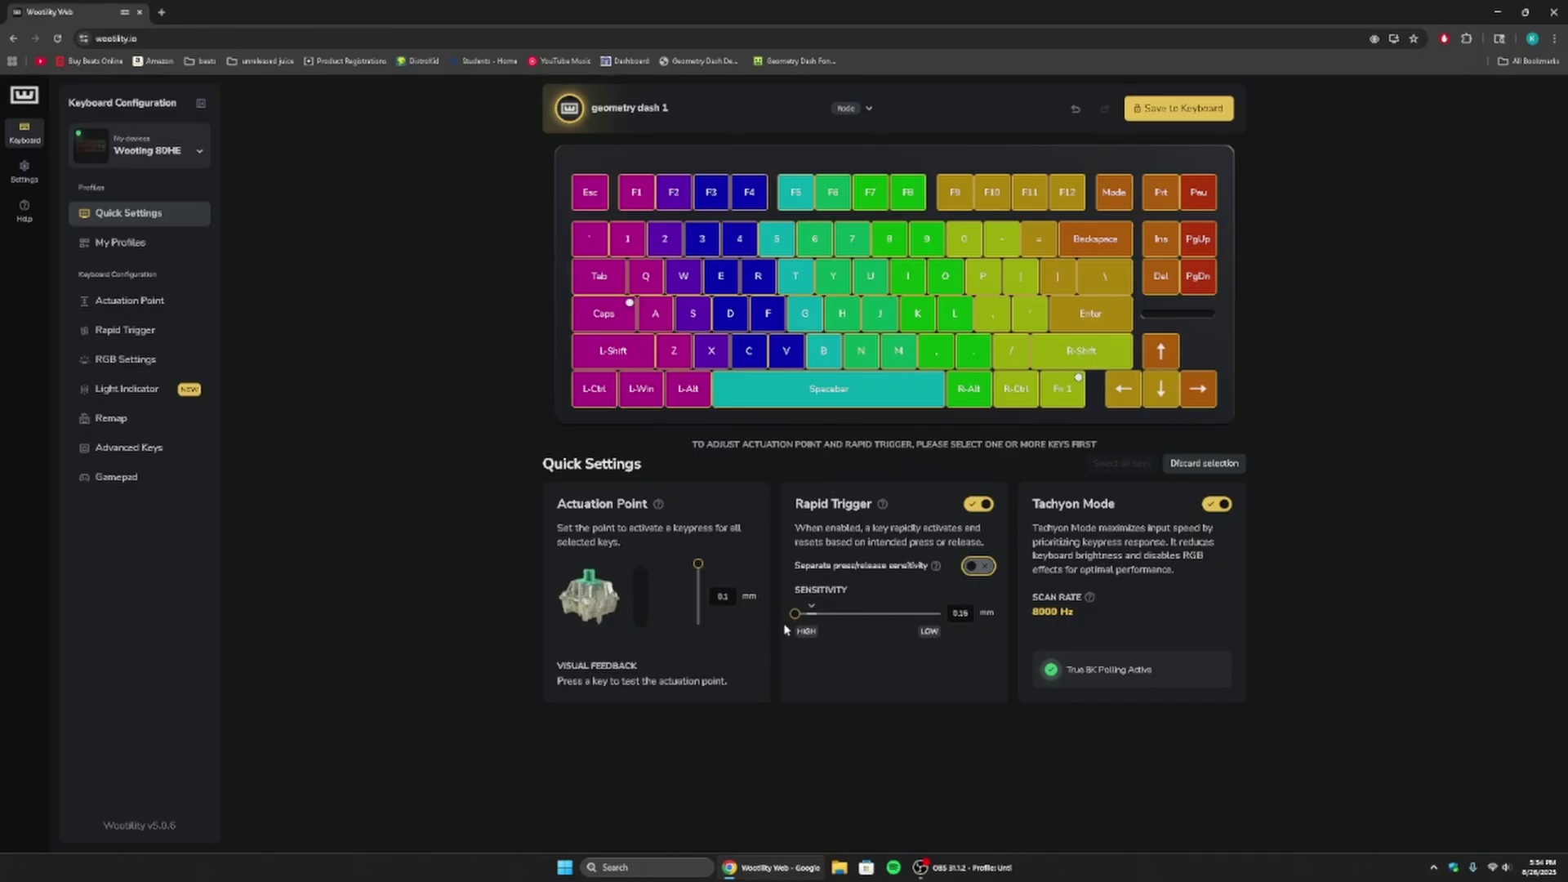
left_click(953, 614)
Switch on Continuous rapid trigger on the Rapid Trigger page, then go to RGB Settings.
left_click(135, 300)
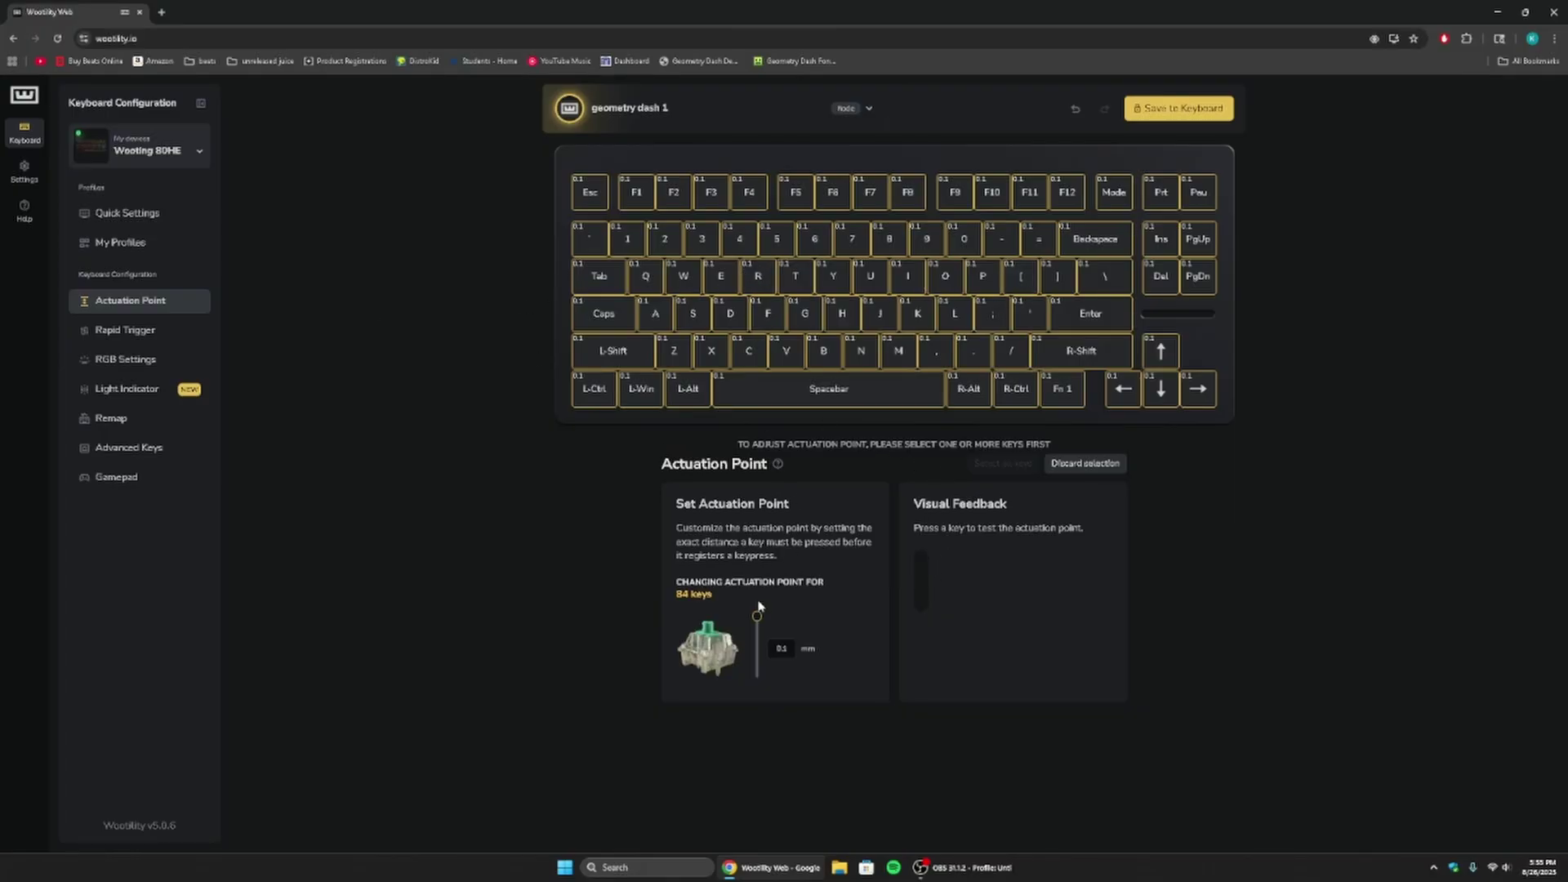
left_click(178, 341)
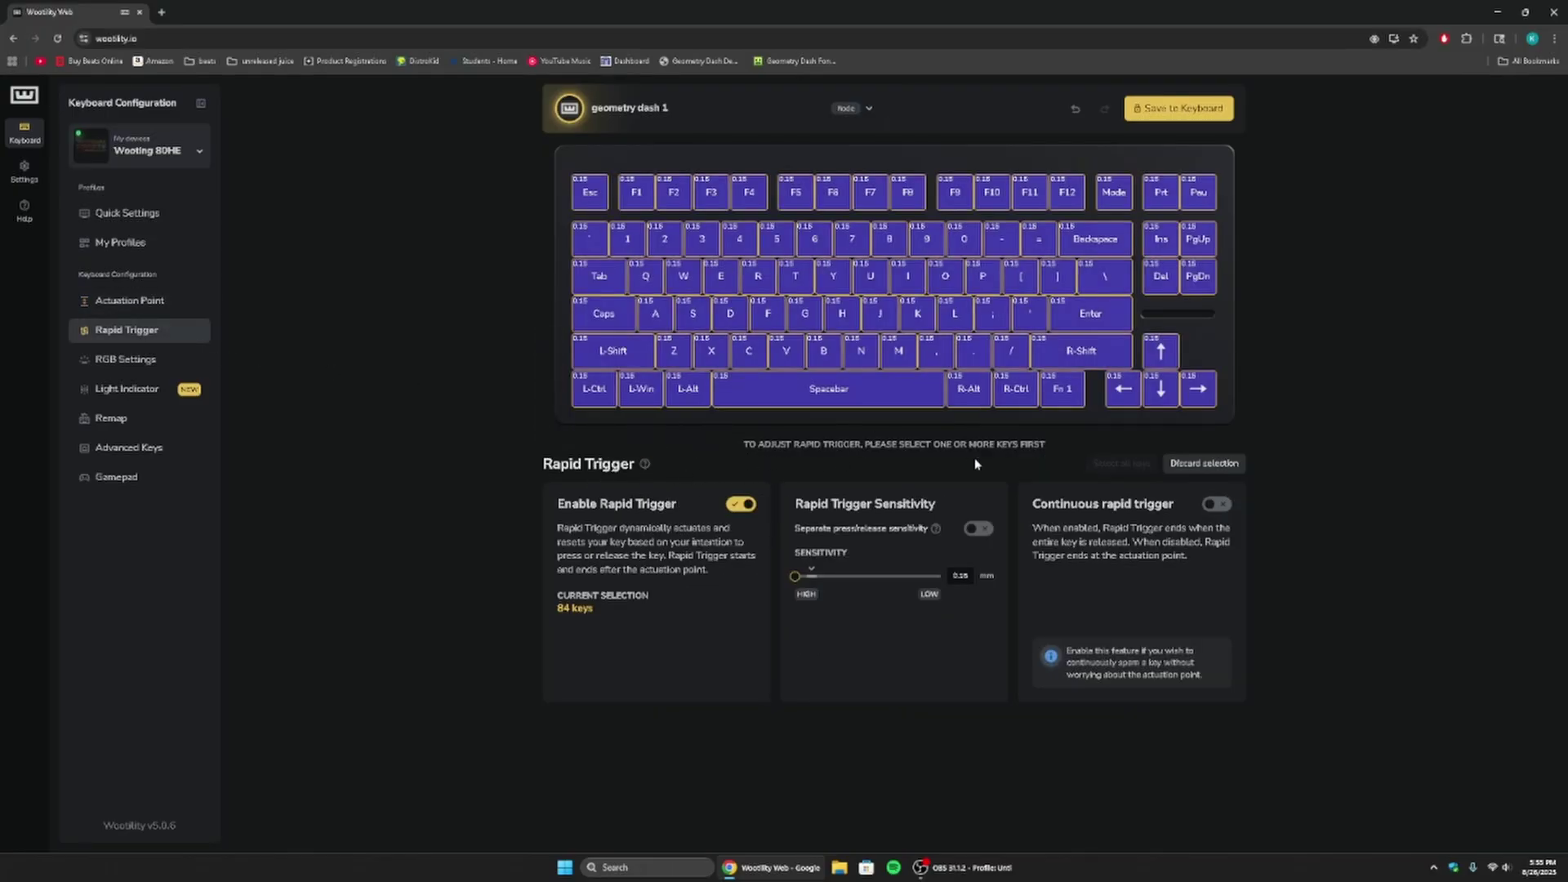
left_click(1216, 504)
left_click(163, 365)
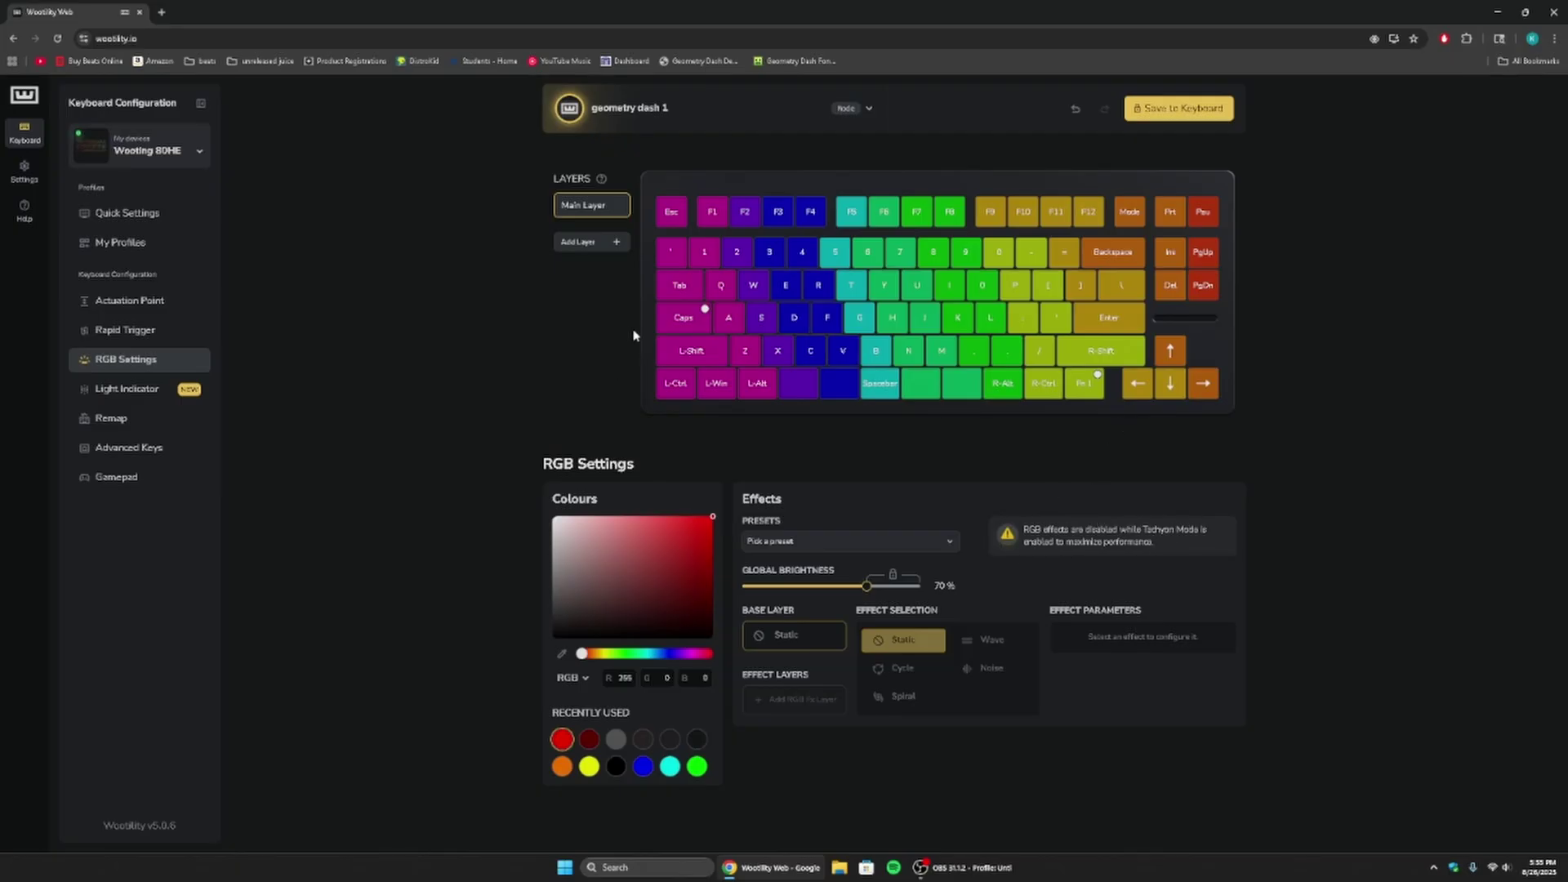
Pick black (R 0, G 0, B 0) from Recently Used, leaving the lighting presets unchosen.
left_click(921, 541)
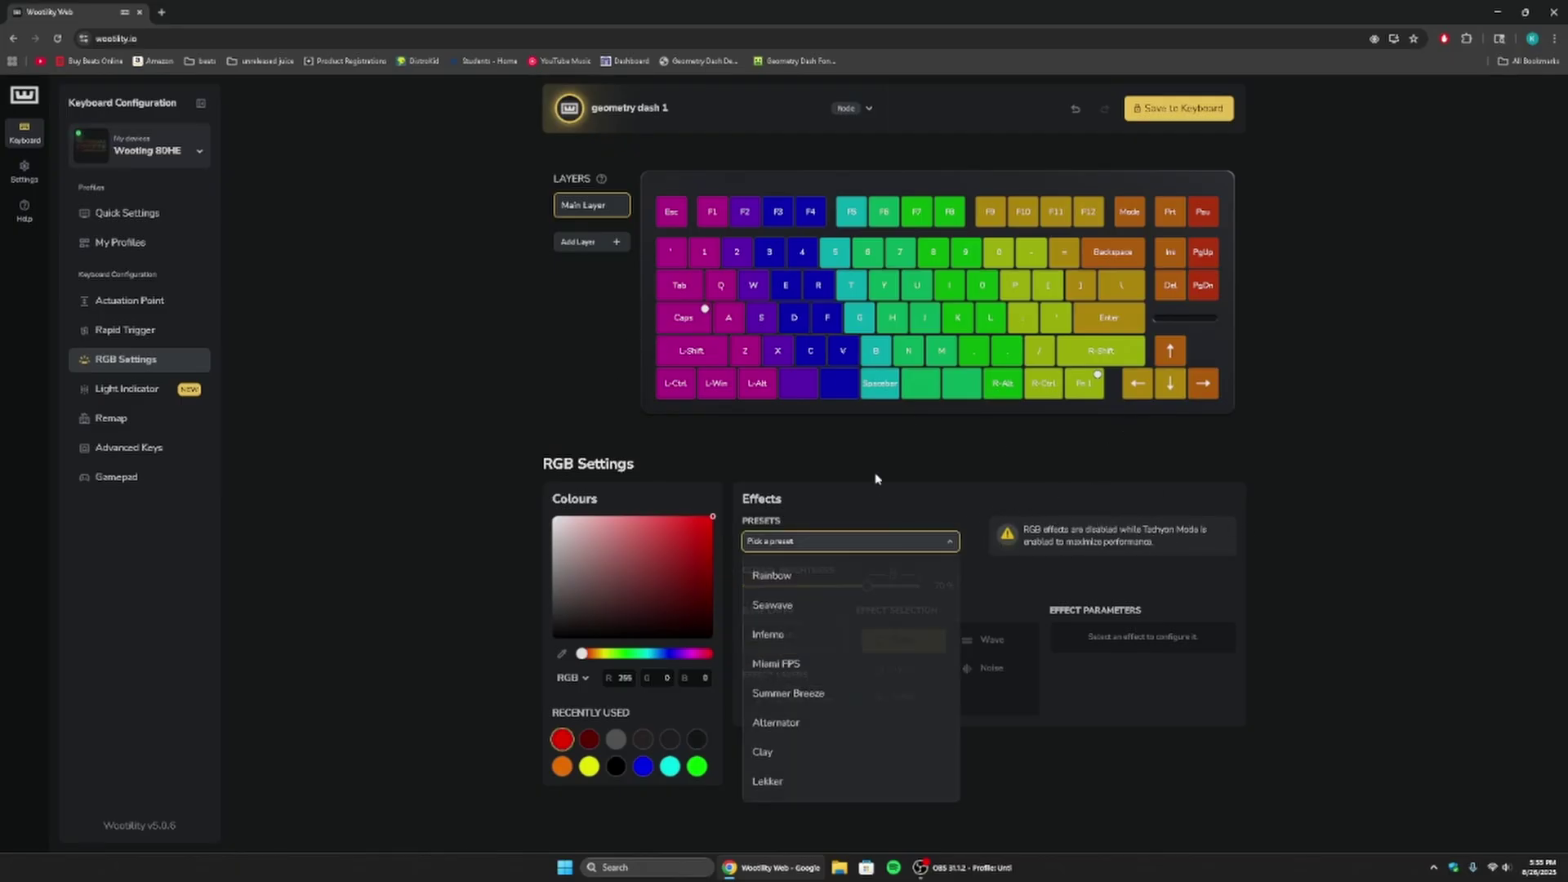
left_click(833, 470)
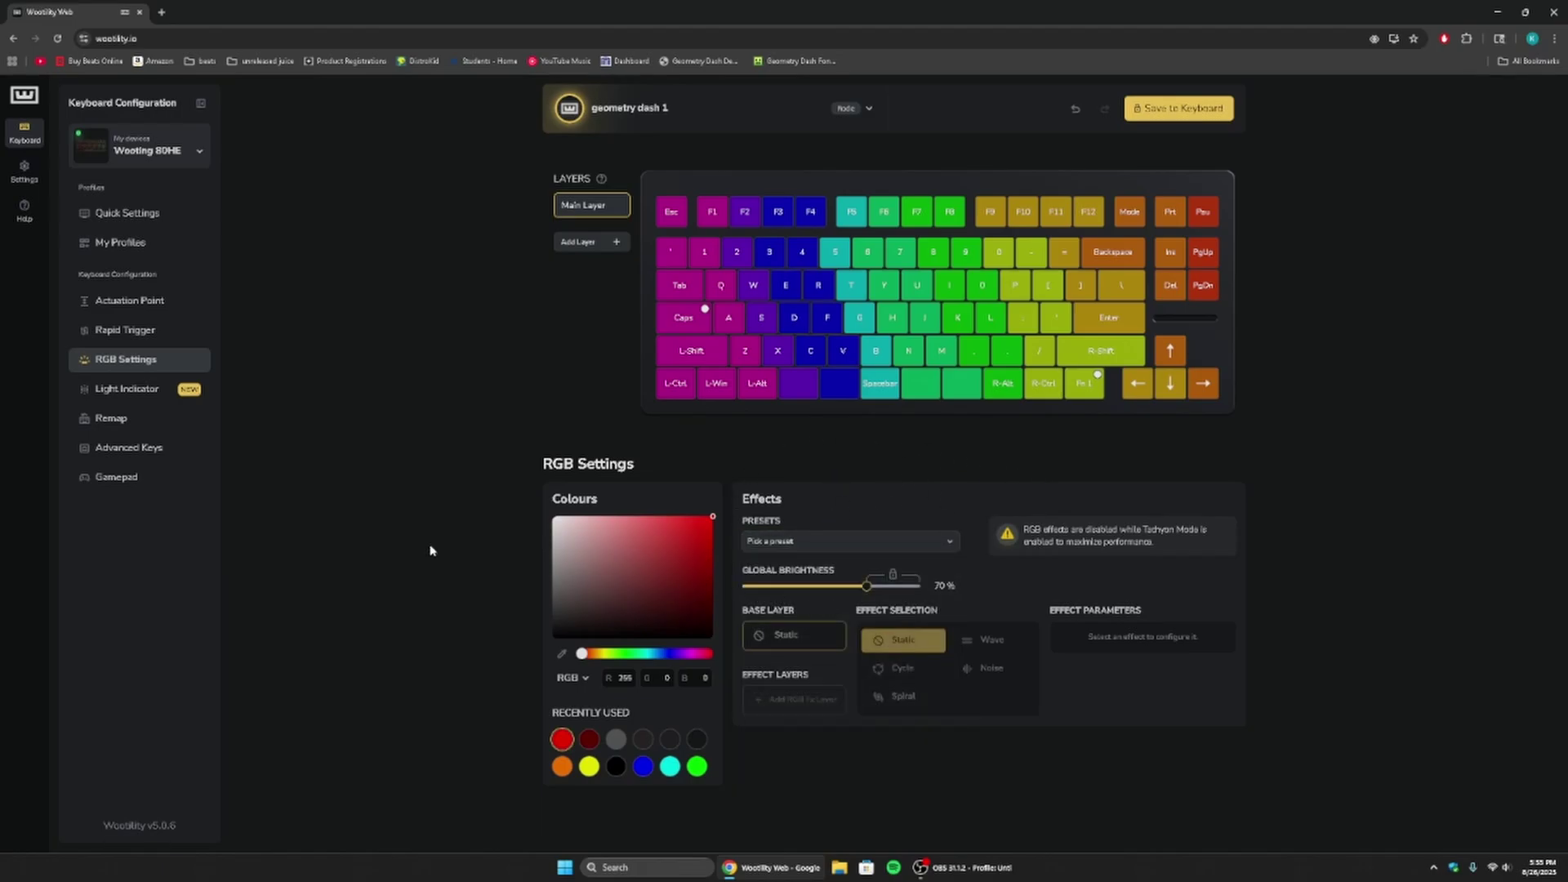
left_click(615, 766)
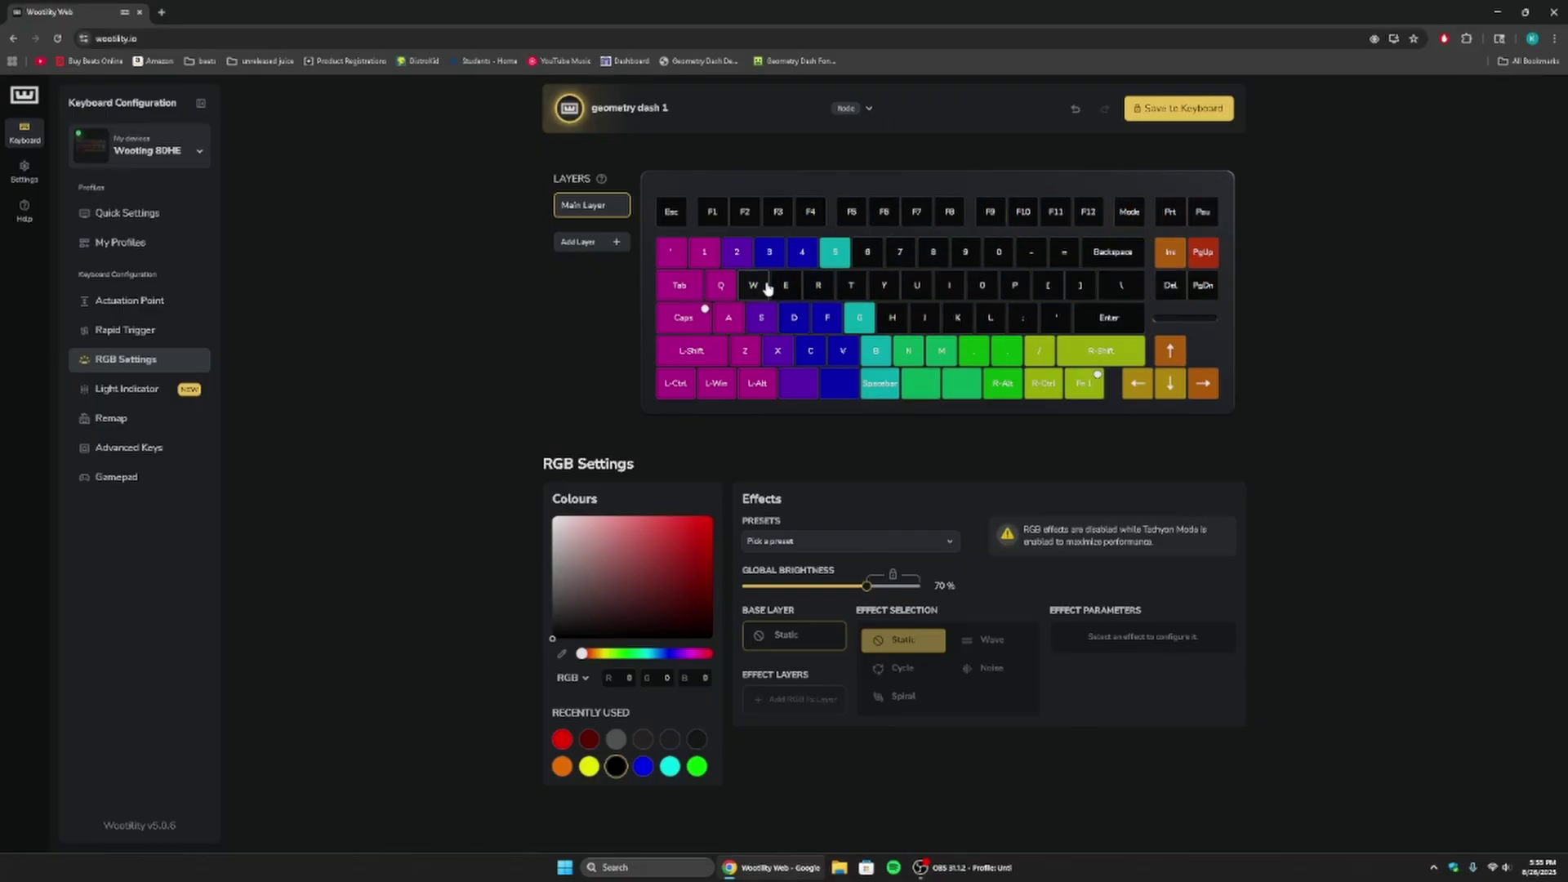
left_click(931, 541)
left_click(821, 535)
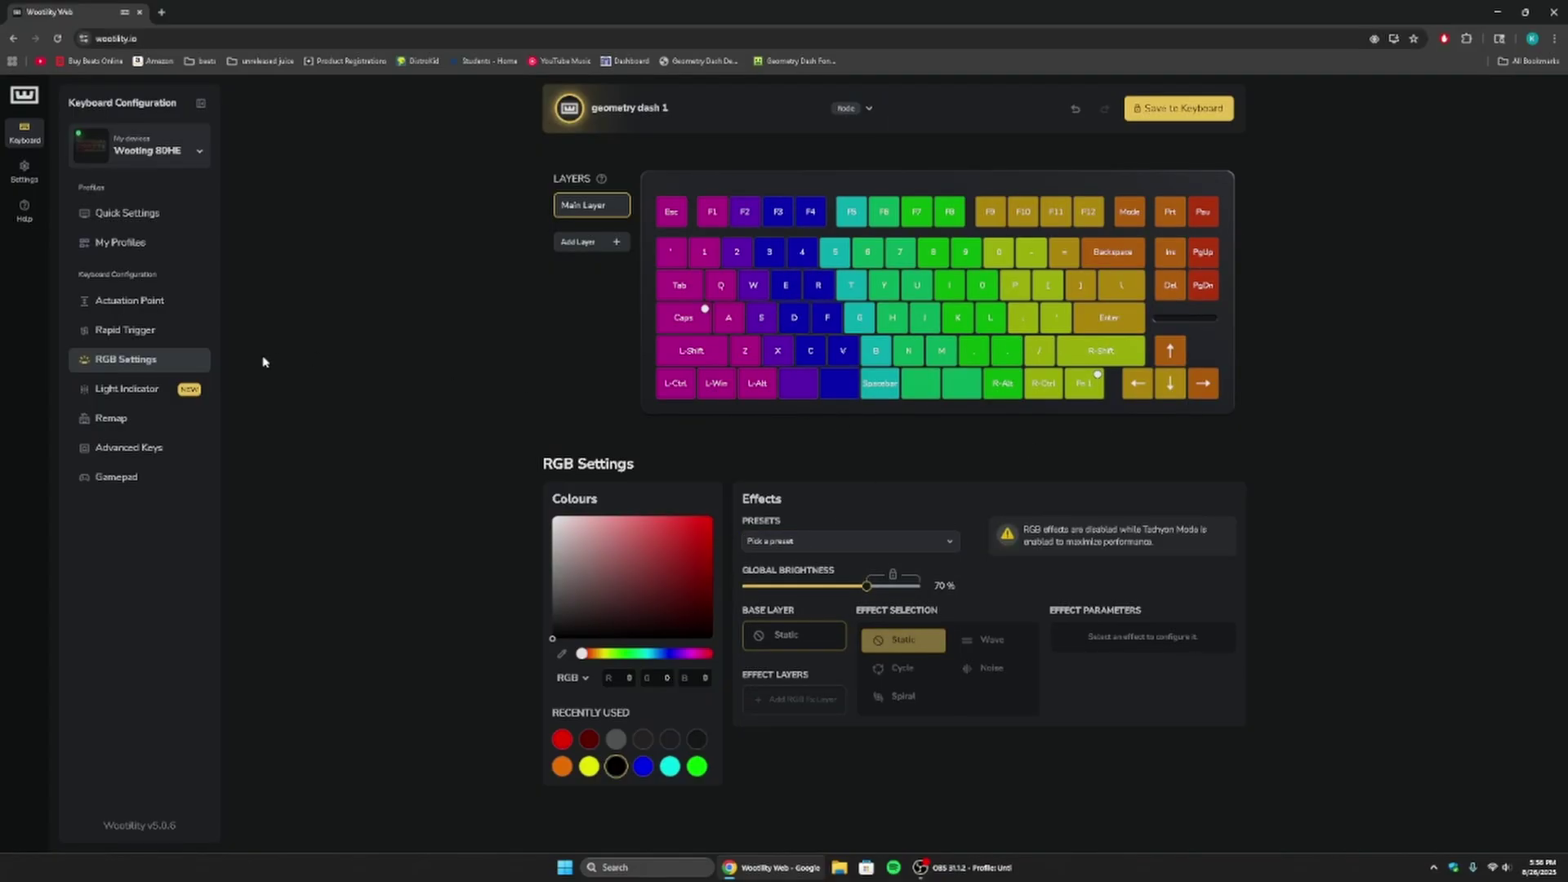
Browse the Light Indicator, Remap, Advanced Keys and Gamepad pages, then return to Quick Settings.
left_click(191, 390)
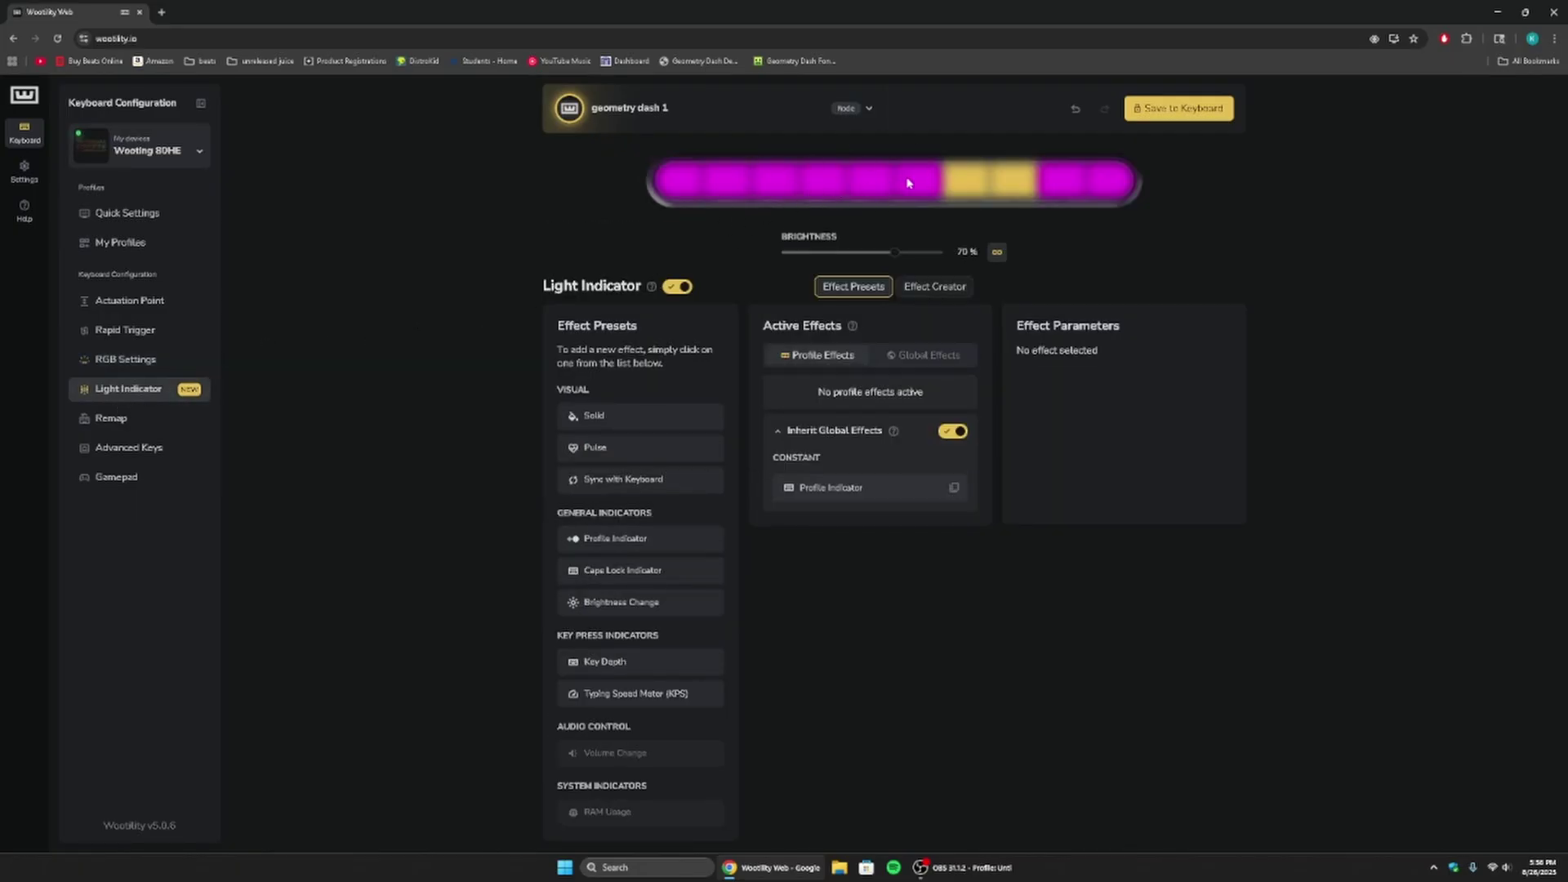
left_click(143, 418)
left_click(135, 447)
left_click(126, 480)
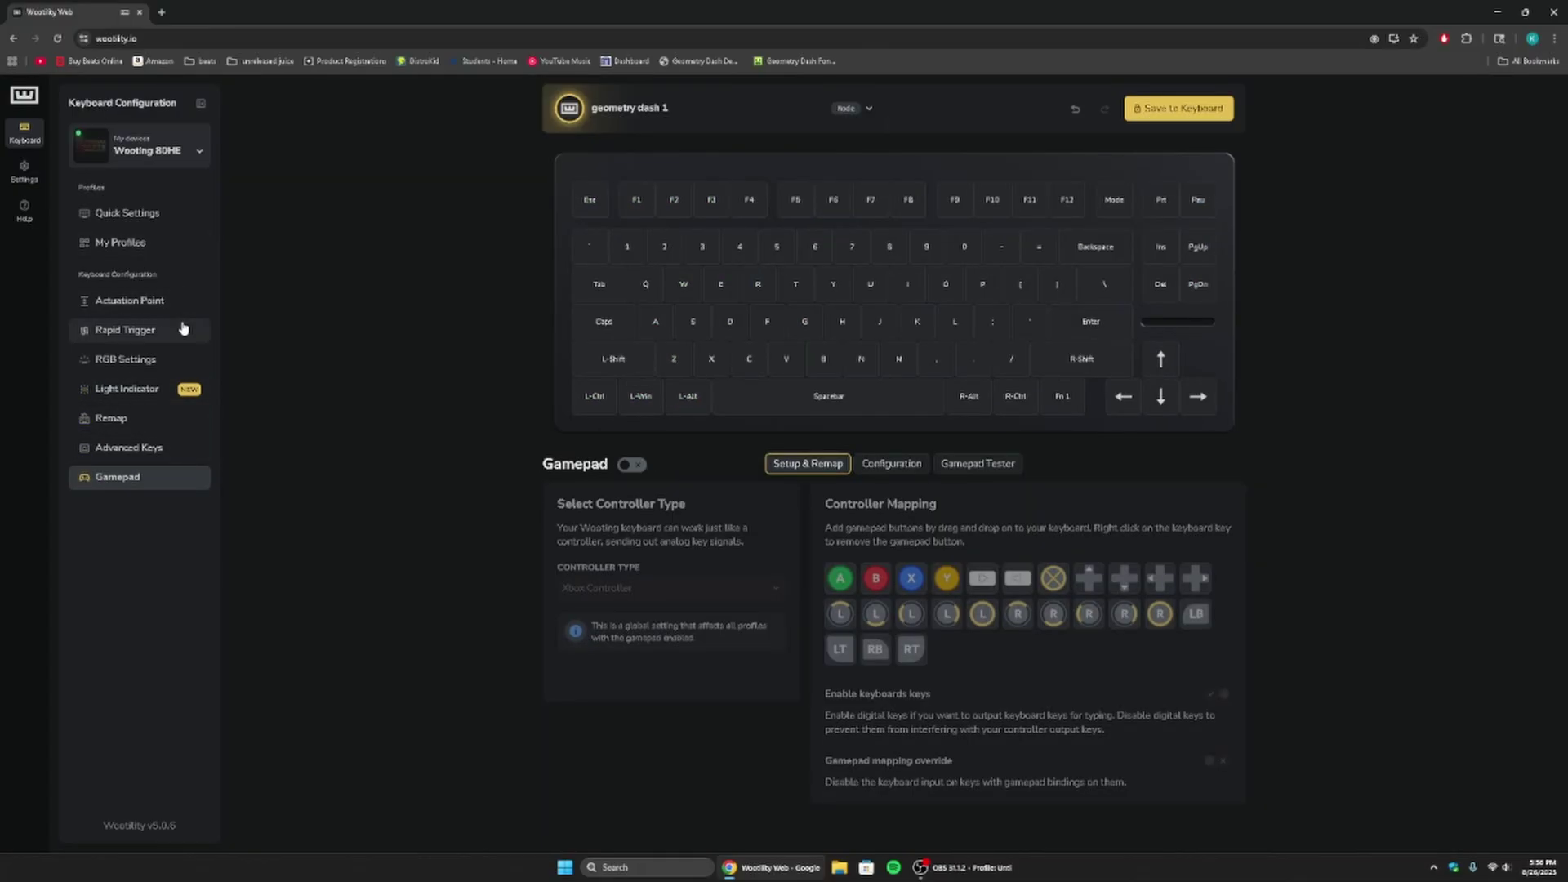
left_click(146, 221)
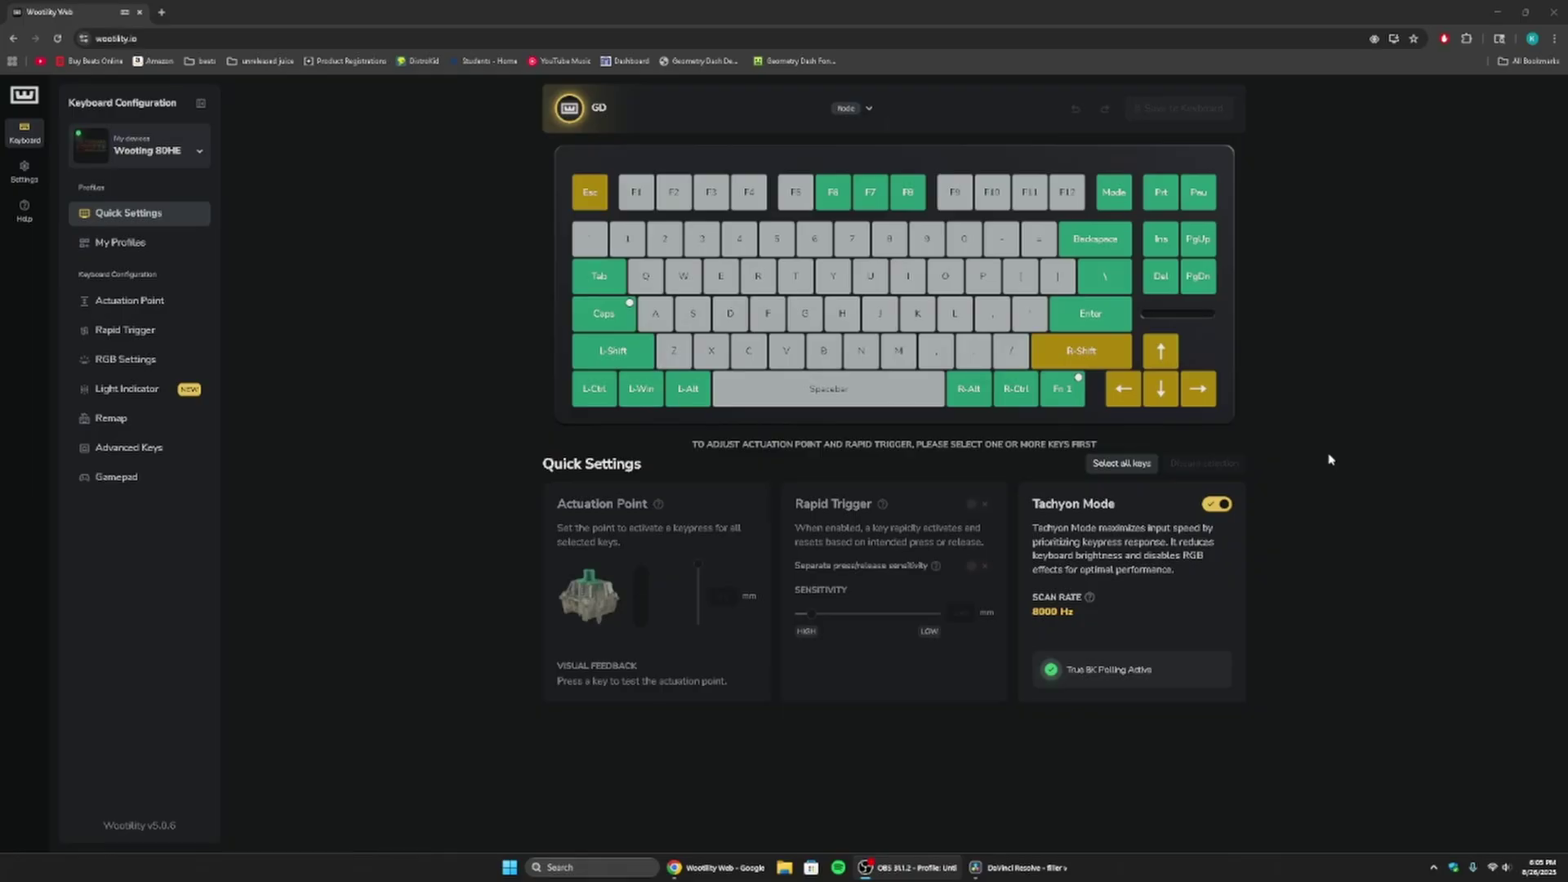
Disable rapid trigger on R-Shift, then attempt closing the Wootility tab, raising the 'Leave site?' warning.
left_click(1108, 343)
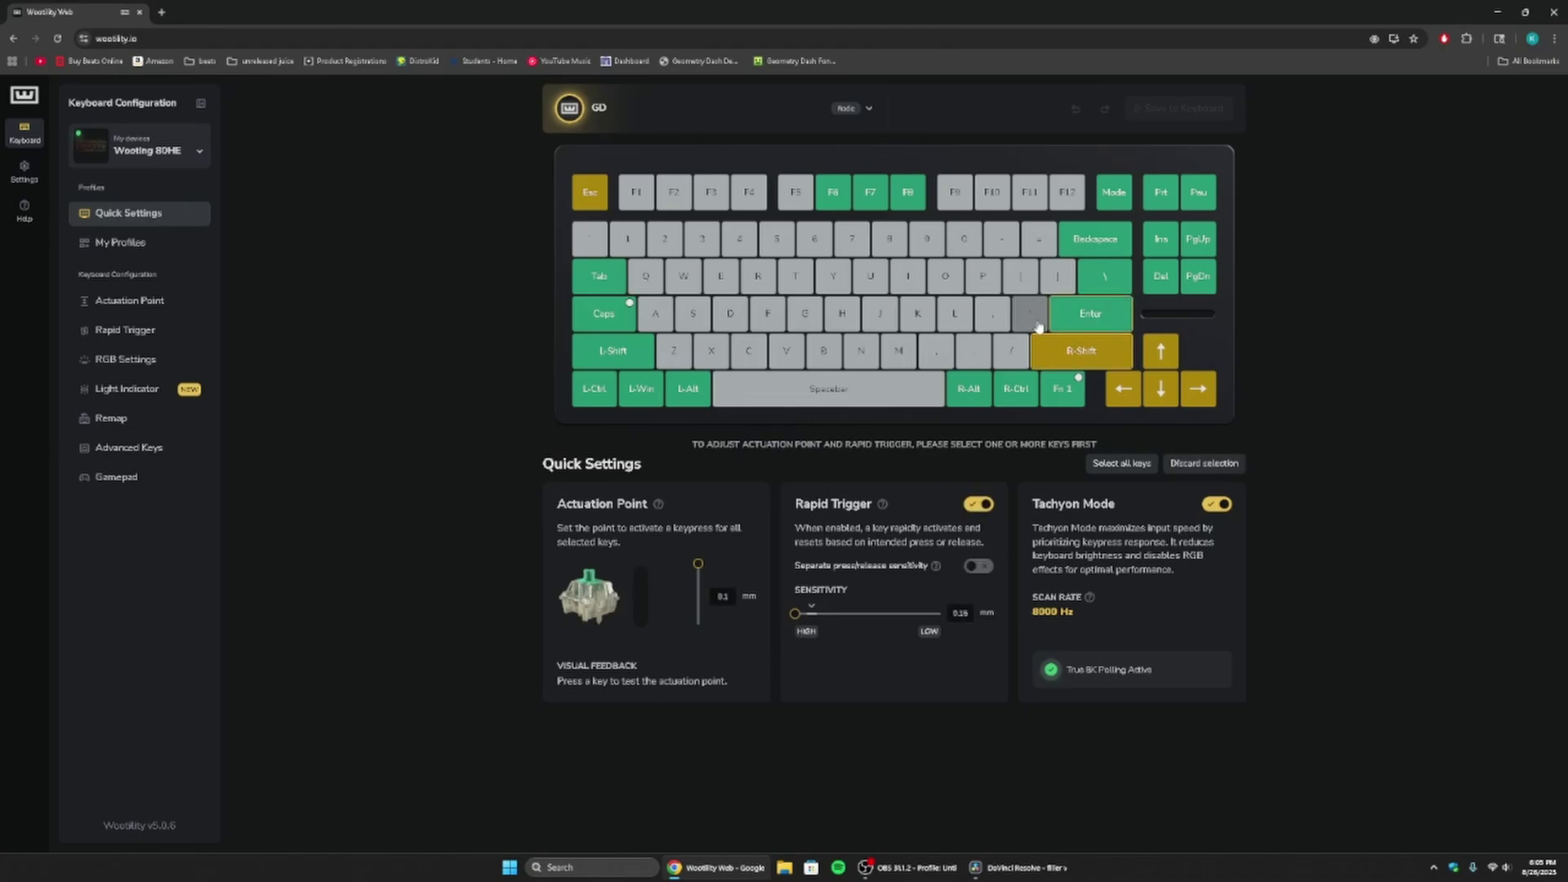
left_click(968, 507)
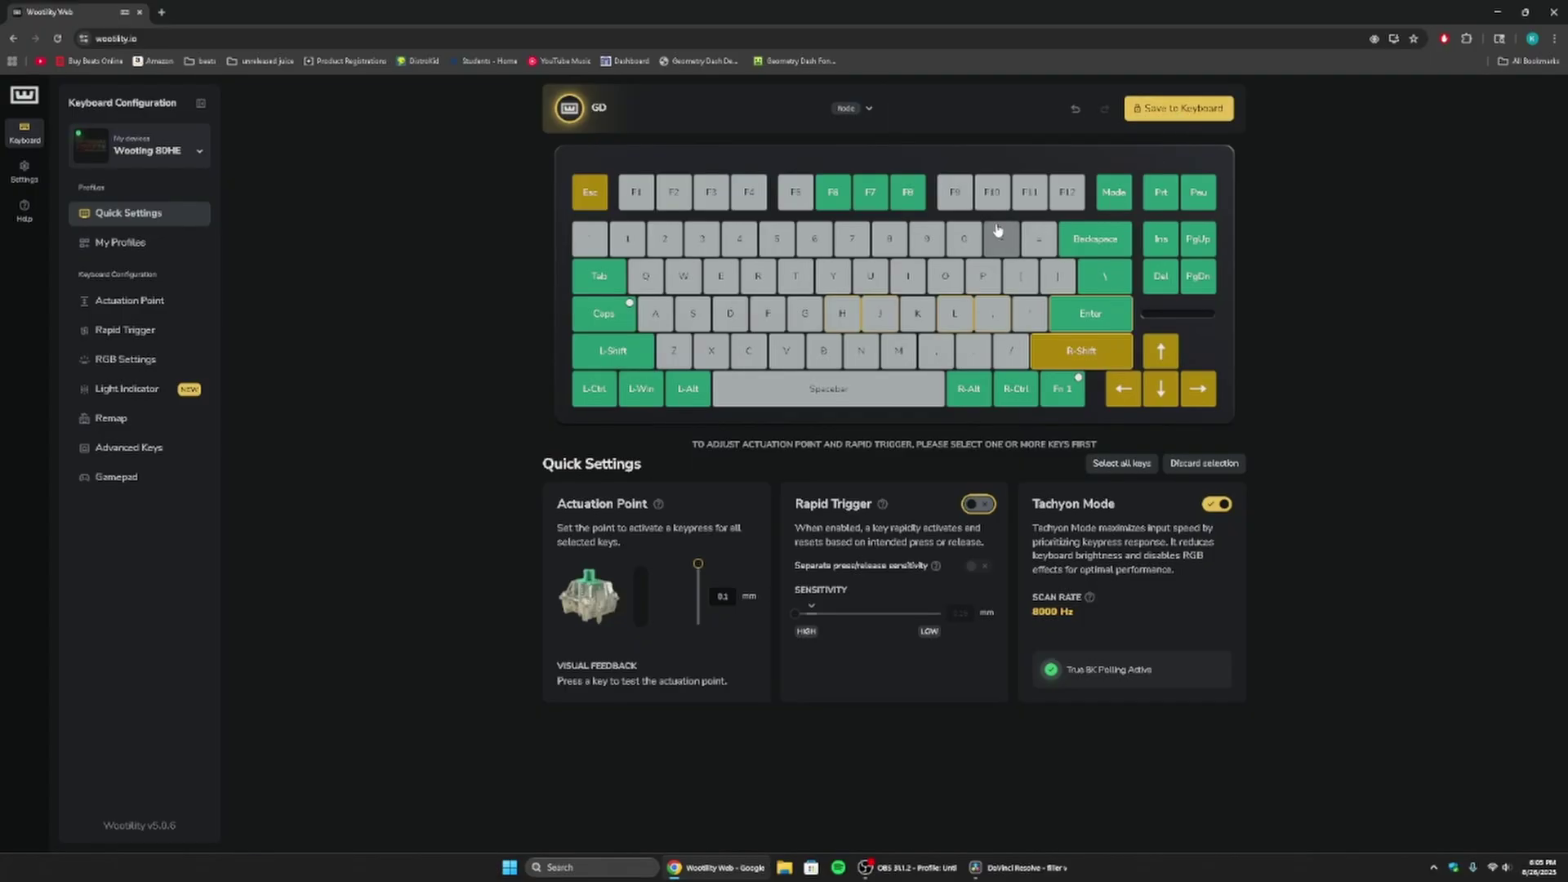
left_click(161, 11)
left_click(139, 12)
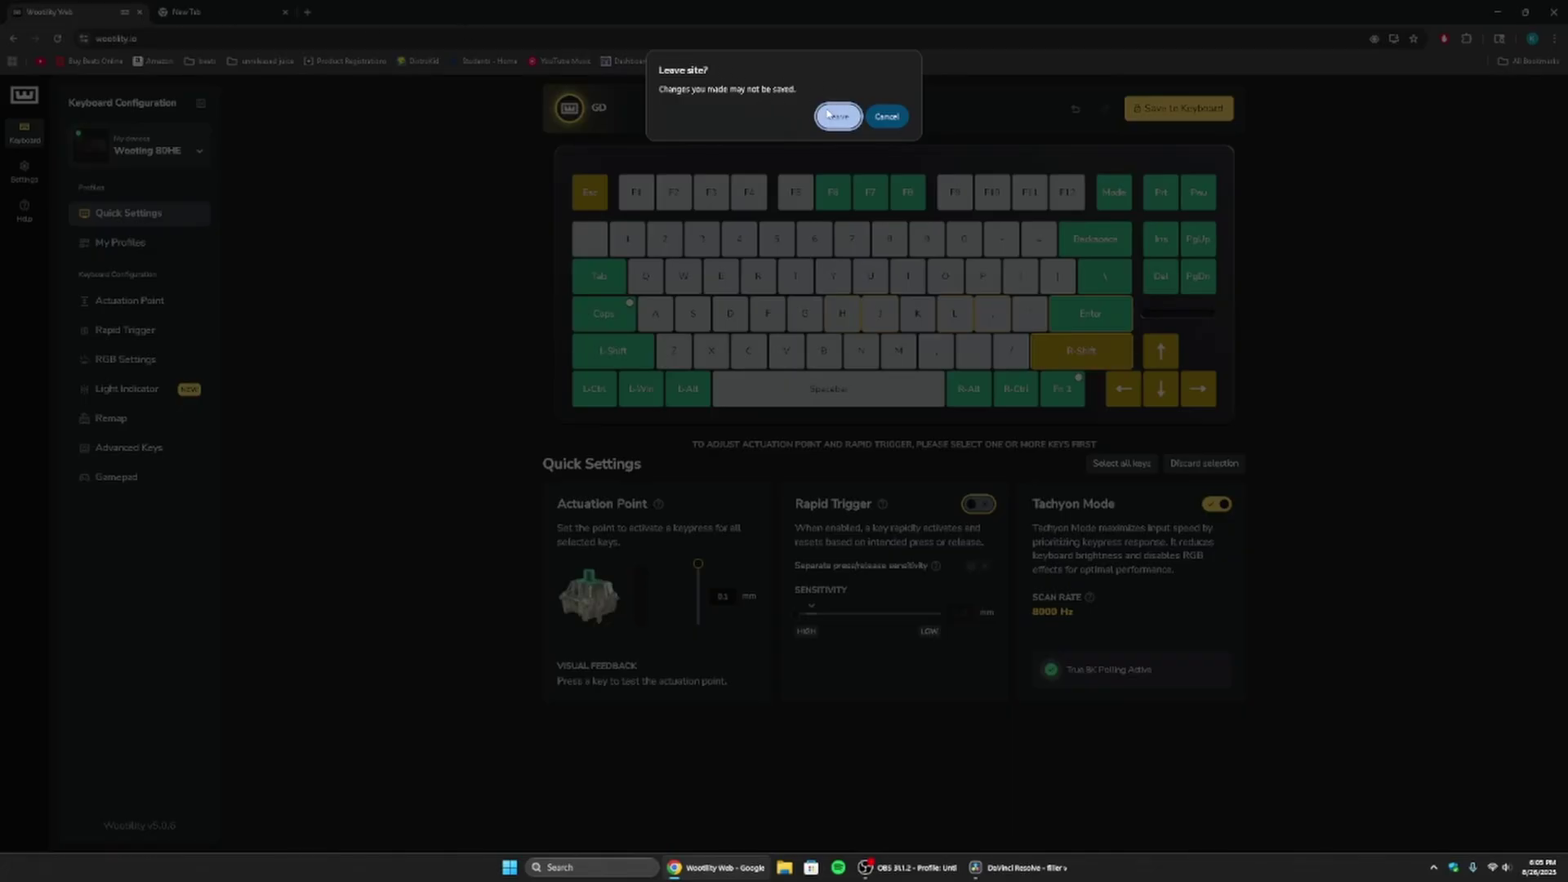
left_click_drag(659, 89, 799, 91)
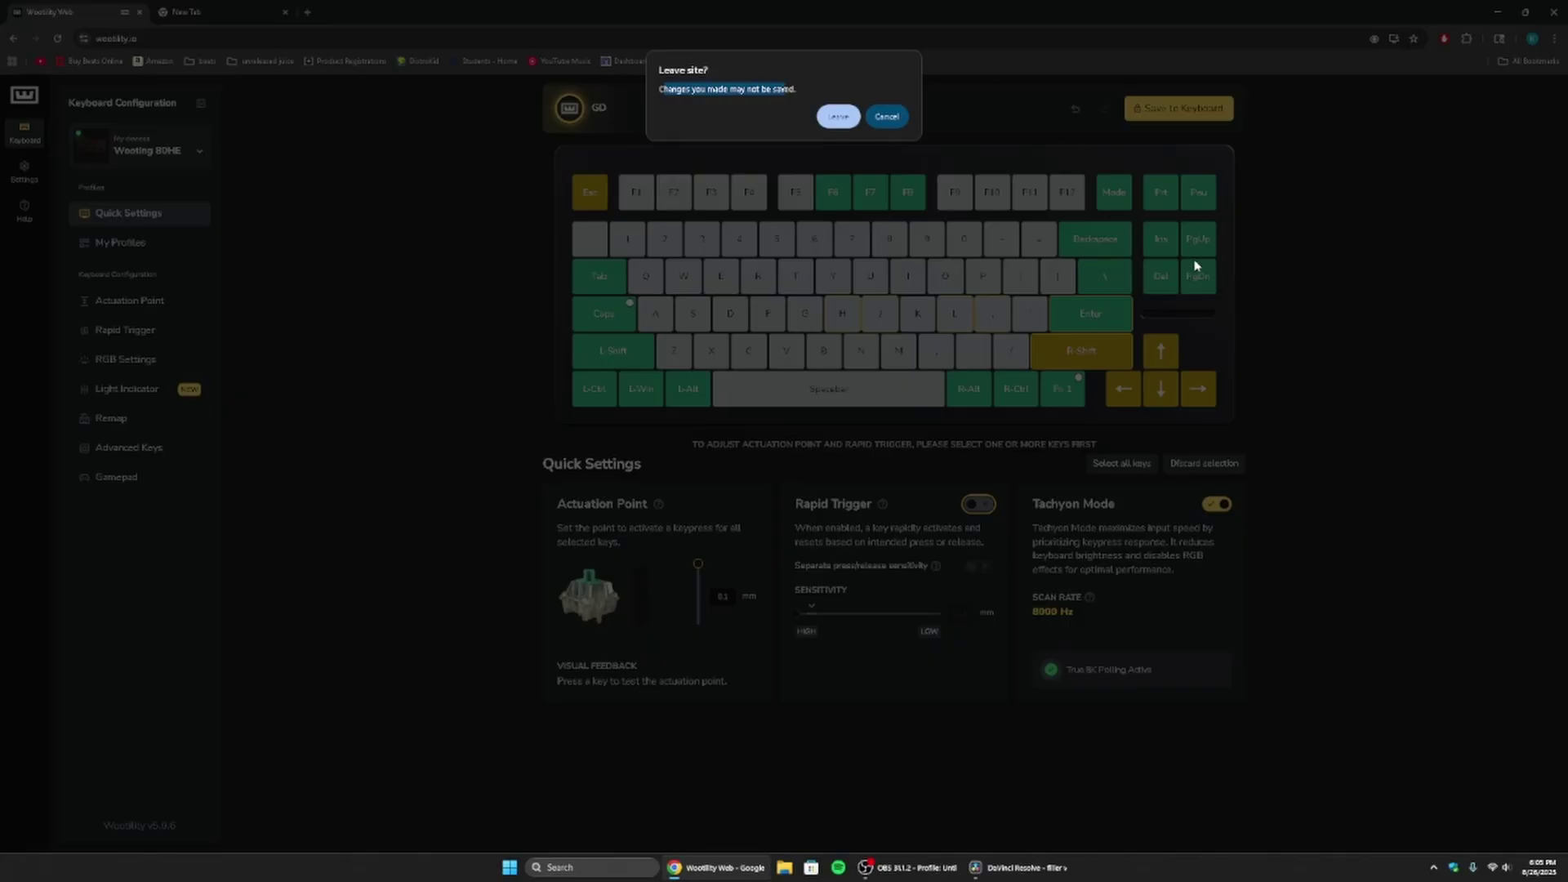